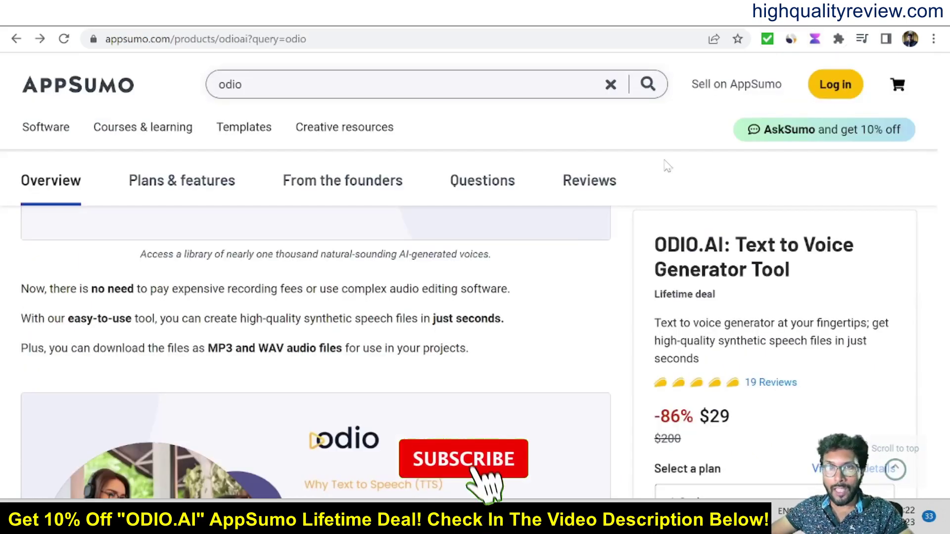
Scroll to the top of the AppSumo ODIO.AI page showing the $29 lifetime deal.
{"action": "scroll", "coordinate": [607, 330], "scroll_direction": "up", "scroll_amount": 4}
{"action": "scroll", "coordinate": [608, 329], "scroll_direction": "up", "scroll_amount": 5}
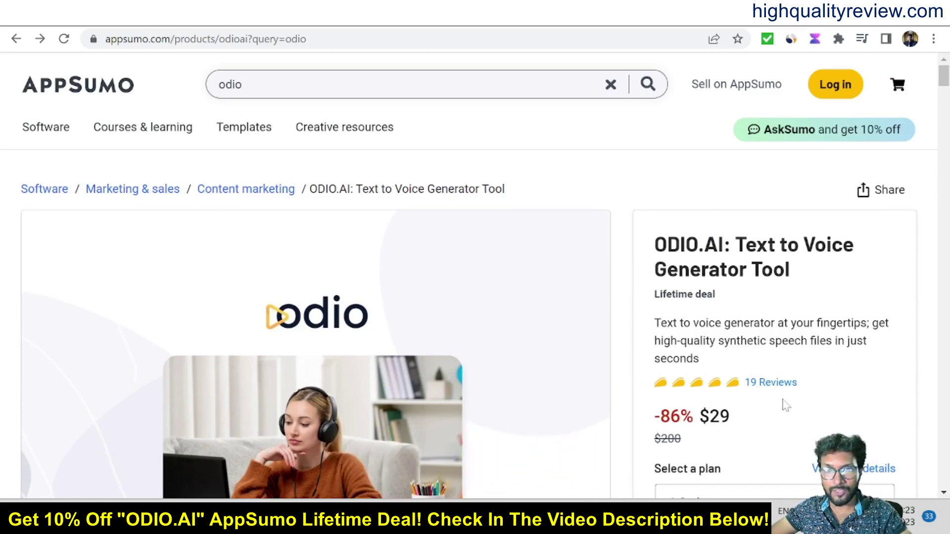
Scroll past At-a-glance and Overview to the ODIO.AI Plans & features section.
{"action": "scroll", "coordinate": [782, 403], "scroll_direction": "down", "scroll_amount": 1}
{"action": "left_click_drag", "start_coordinate": [700, 417], "coordinate": [731, 417]}
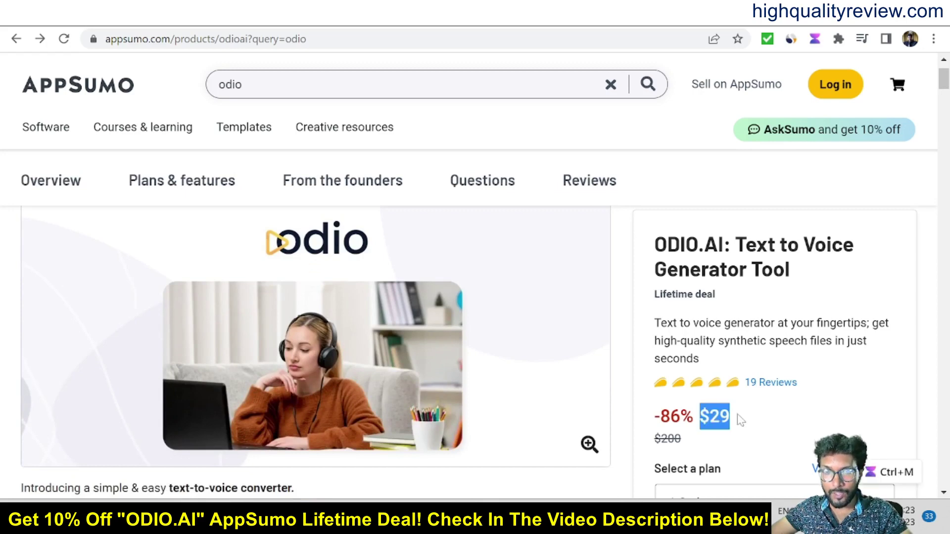
{"action": "left_click", "coordinate": [747, 417]}
{"action": "scroll", "coordinate": [612, 373], "scroll_direction": "down", "scroll_amount": 5}
{"action": "scroll", "coordinate": [621, 369], "scroll_direction": "down", "scroll_amount": 4}
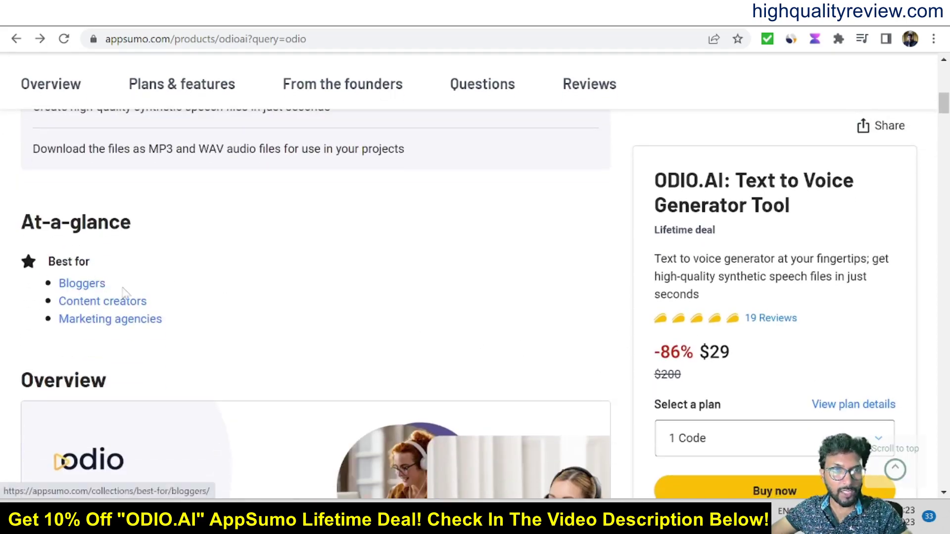
{"action": "scroll", "coordinate": [327, 311], "scroll_direction": "down", "scroll_amount": 12}
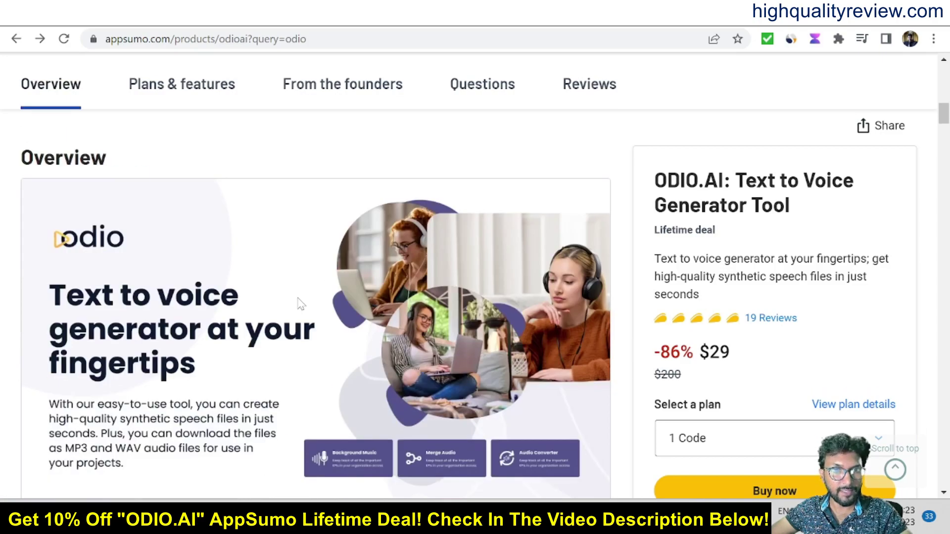
{"action": "scroll", "coordinate": [297, 304], "scroll_direction": "down", "scroll_amount": 12}
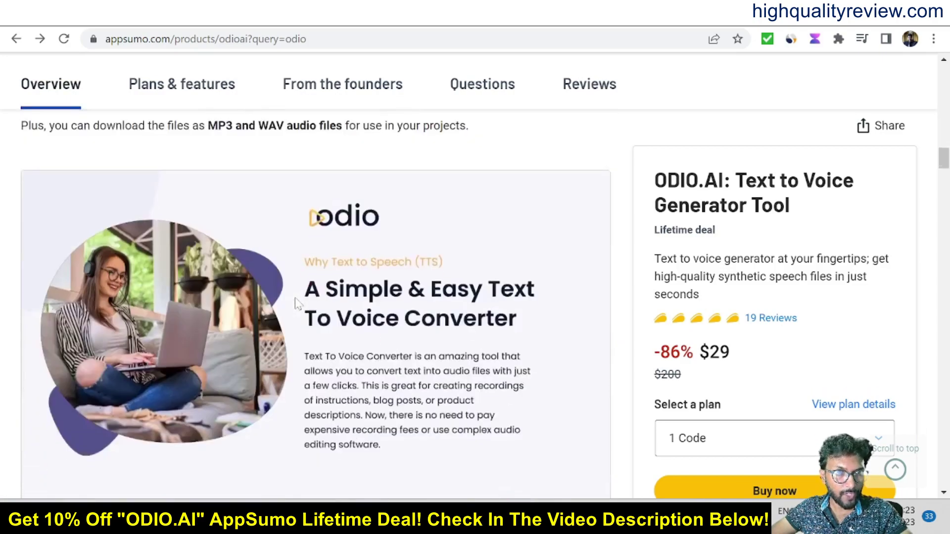
{"action": "scroll", "coordinate": [297, 304], "scroll_direction": "down", "scroll_amount": 15}
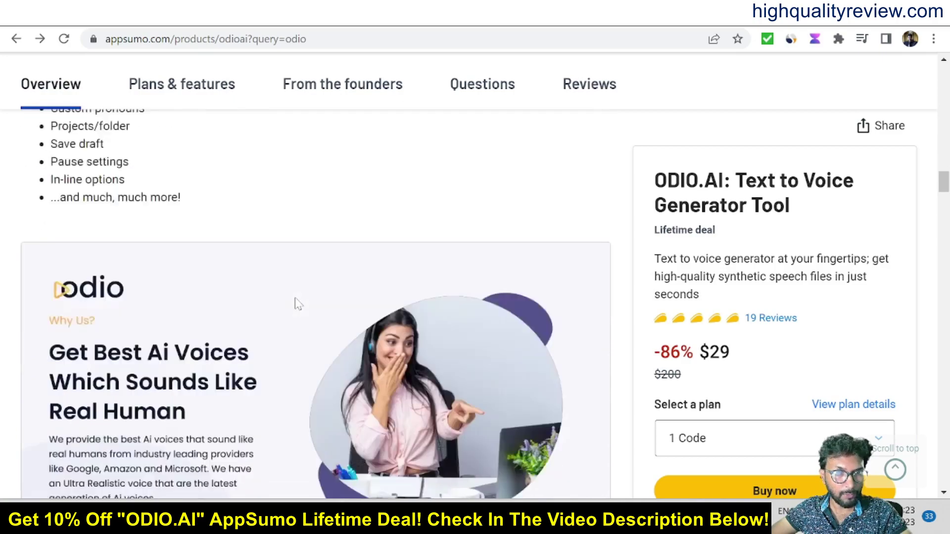
{"action": "scroll", "coordinate": [297, 304], "scroll_direction": "down", "scroll_amount": 6}
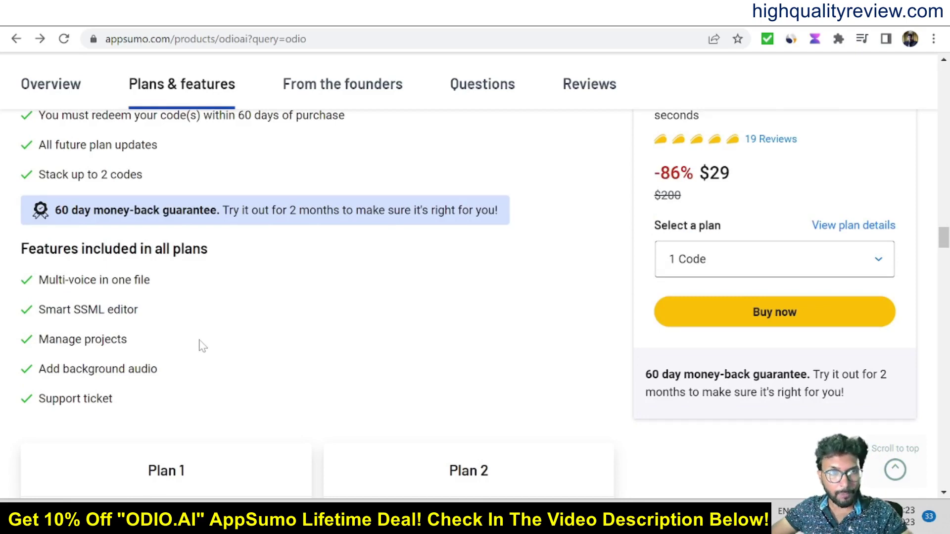
Review the Plan 1 ($29) and Plan 2 ($58) cards, then return to the ODIO.AI dashboard.
{"action": "scroll", "coordinate": [254, 366], "scroll_direction": "up", "scroll_amount": 1}
{"action": "scroll", "coordinate": [254, 367], "scroll_direction": "down", "scroll_amount": 1}
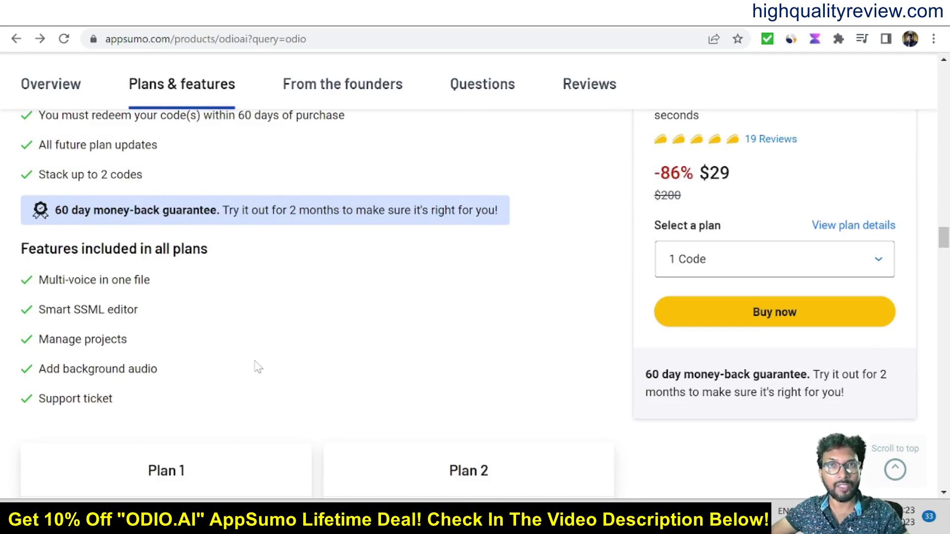
{"action": "scroll", "coordinate": [257, 367], "scroll_direction": "down", "scroll_amount": 4}
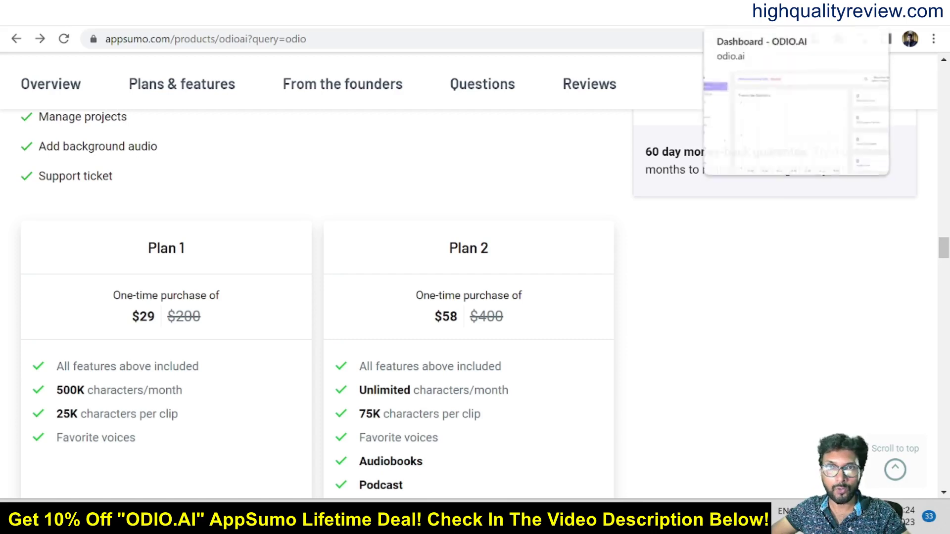
{"action": "left_click", "coordinate": [767, 12]}
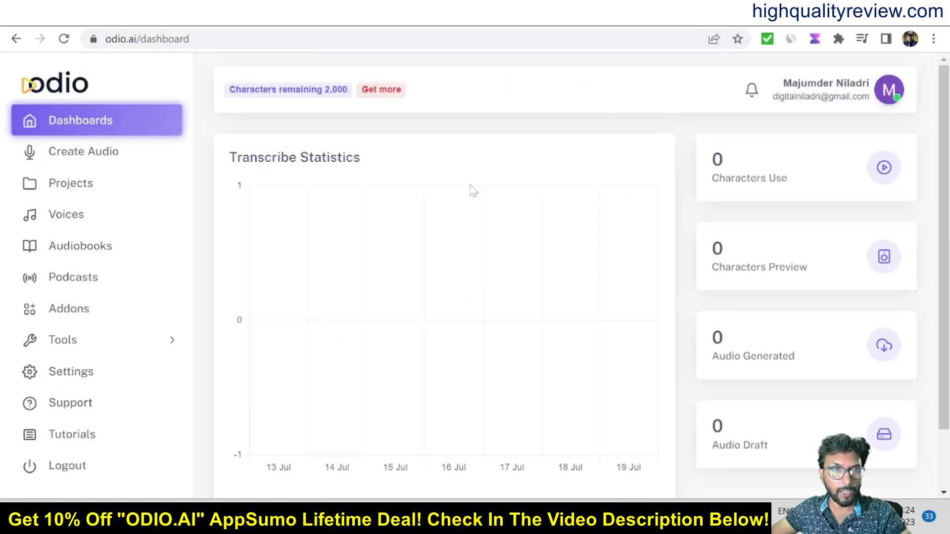
Start a new Untitled audio project with the Guy voice and select its text block.
{"action": "scroll", "coordinate": [477, 283], "scroll_direction": "down", "scroll_amount": 2}
{"action": "scroll", "coordinate": [477, 284], "scroll_direction": "up", "scroll_amount": 2}
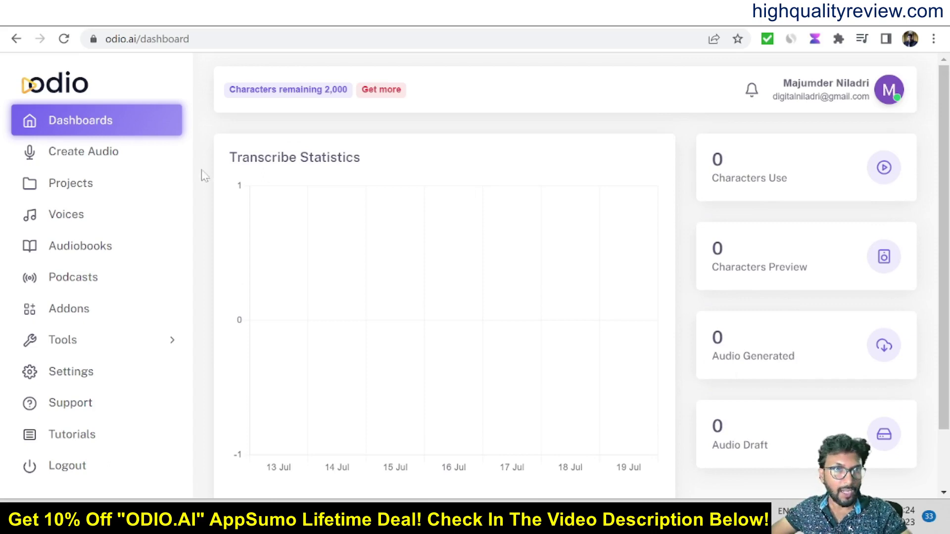
{"action": "left_click", "coordinate": [69, 158]}
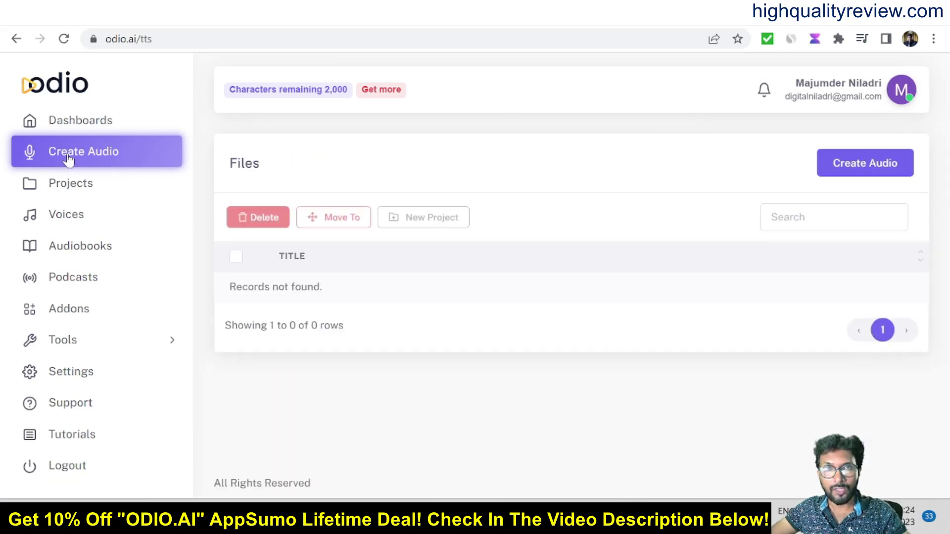
{"action": "left_click", "coordinate": [851, 163]}
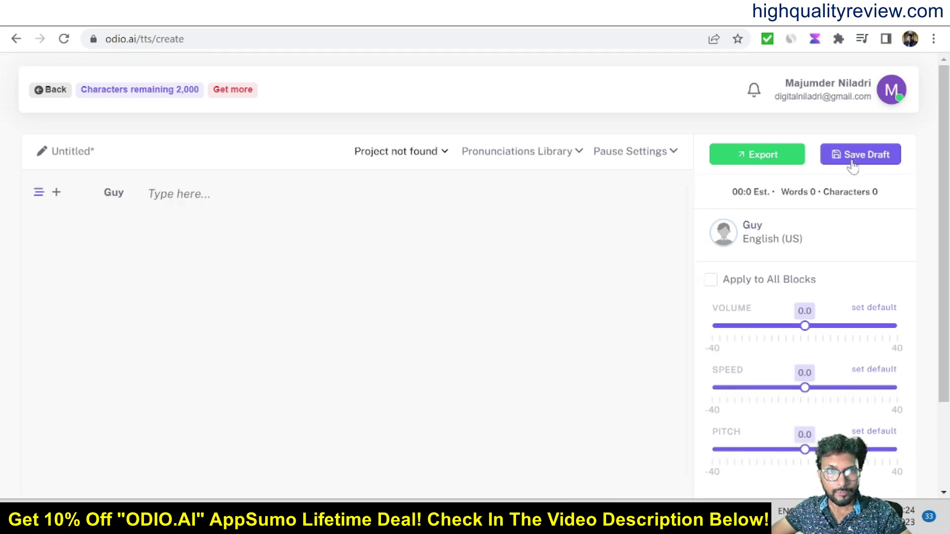
{"action": "left_click", "coordinate": [284, 245]}
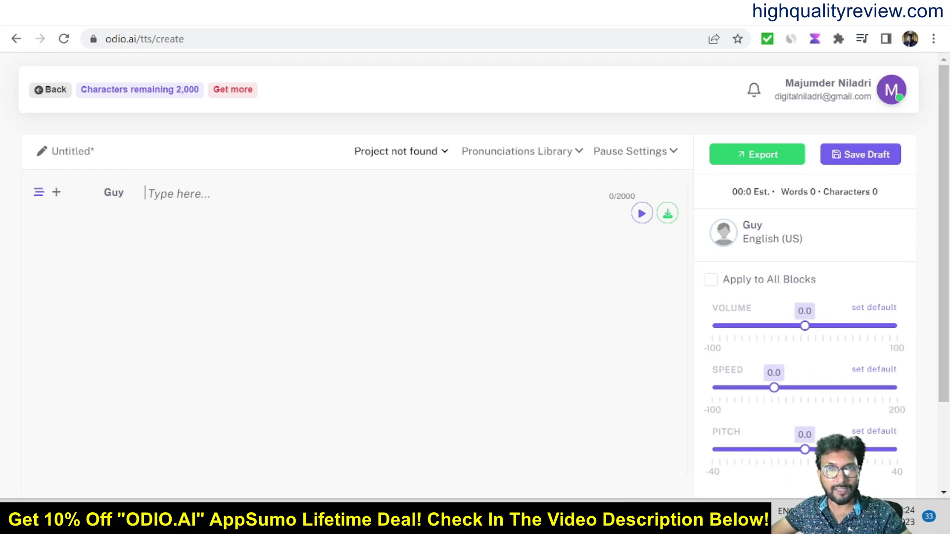
Copy ChatGPT's belly-fat answer and return to the ODIO.AI editor.
{"action": "left_click", "coordinate": [658, 12]}
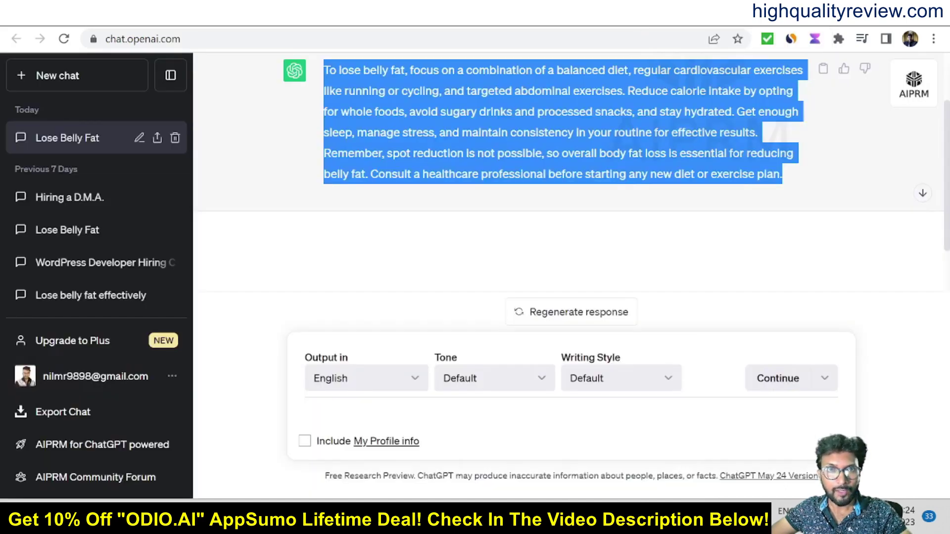
{"action": "right_click", "coordinate": [433, 122]}
{"action": "left_click", "coordinate": [467, 132]}
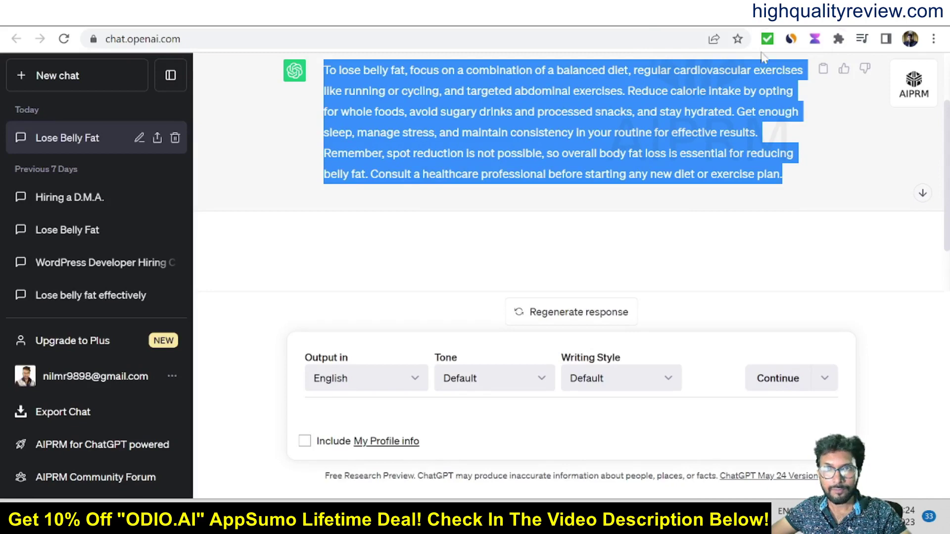
{"action": "left_click", "coordinate": [742, 13]}
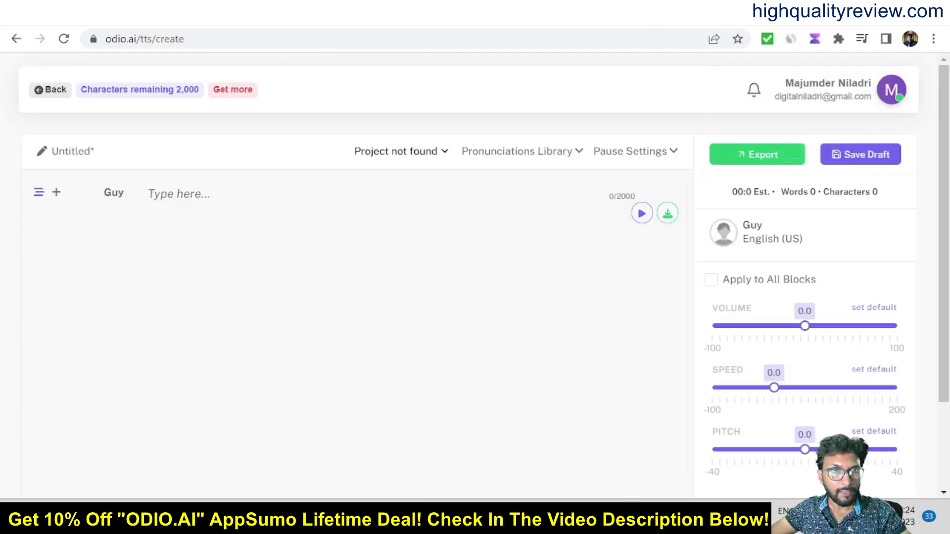
Paste the belly-fat answer and move the text from 'Get enough sleep' into a second block.
{"action": "left_click", "coordinate": [172, 196]}
{"action": "type", "text": "To lose belly fat, focus on a combination of a balanced diet, regular cardiovascular exercises like running or cycling, and targeted abdominal exercises. Reduce calorie intake by opting for whole foods, avoid sugary drinks and processed snacks, and stay hydrated. Get enough sleep, manage stress, and maintain consistency in your routine for effective results. Remember, spot reduction is not possible, so overall body fat loss is essential for reducing belly fat. Consult a healthcare professional before starting any new diet or exercise plan."}
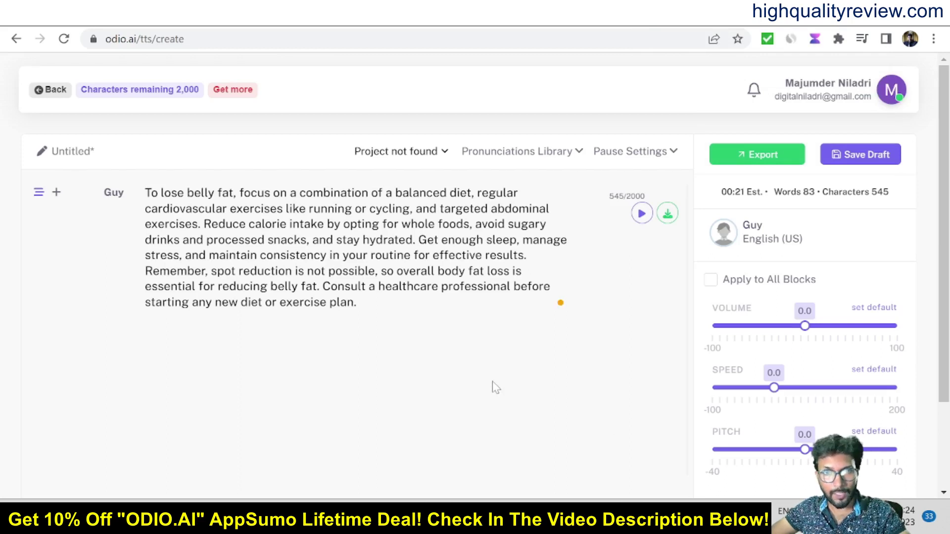
{"action": "left_click_drag", "start_coordinate": [419, 240], "coordinate": [357, 302]}
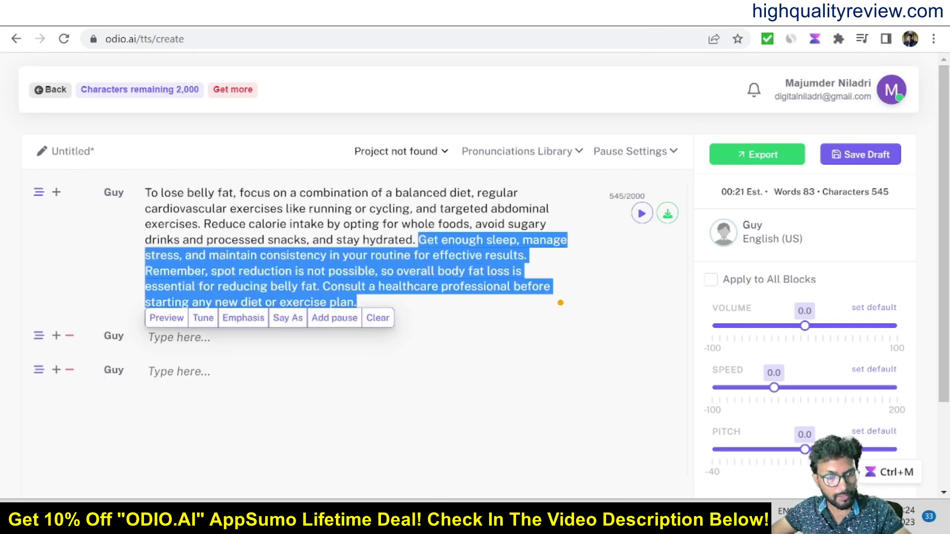
{"action": "key", "text": "ctrl+x"}
{"action": "left_click", "coordinate": [148, 273]}
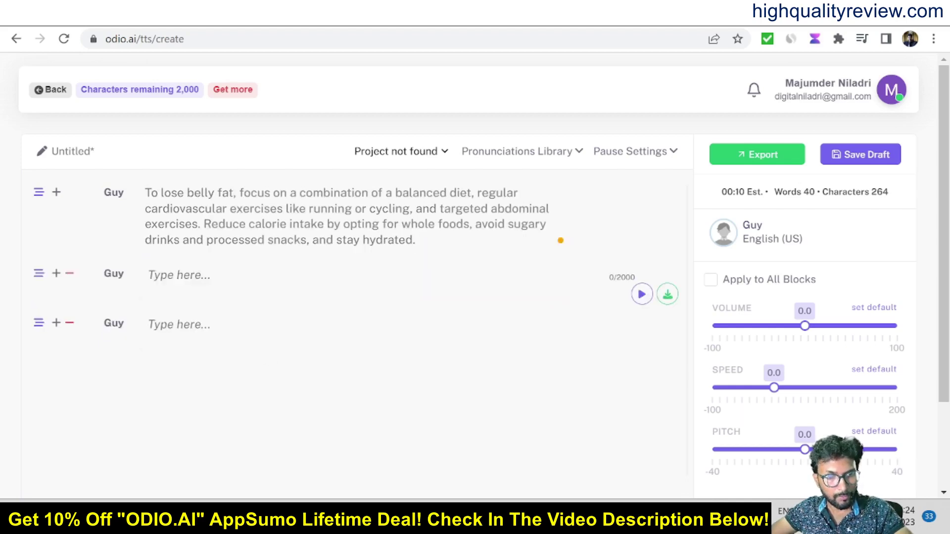
{"action": "key", "text": "ctrl+v"}
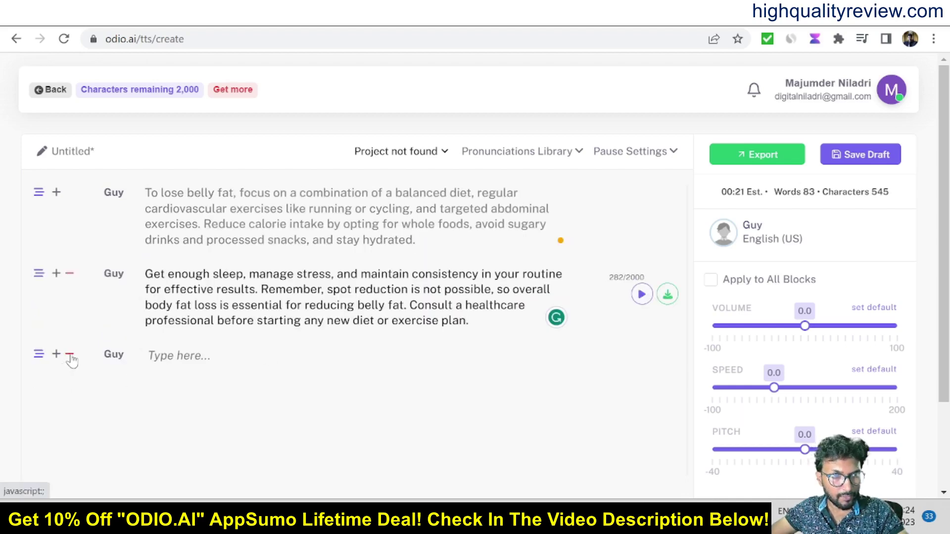
Remove the extra empty blocks, leaving just the two Guy voice blocks.
{"action": "left_click", "coordinate": [69, 356]}
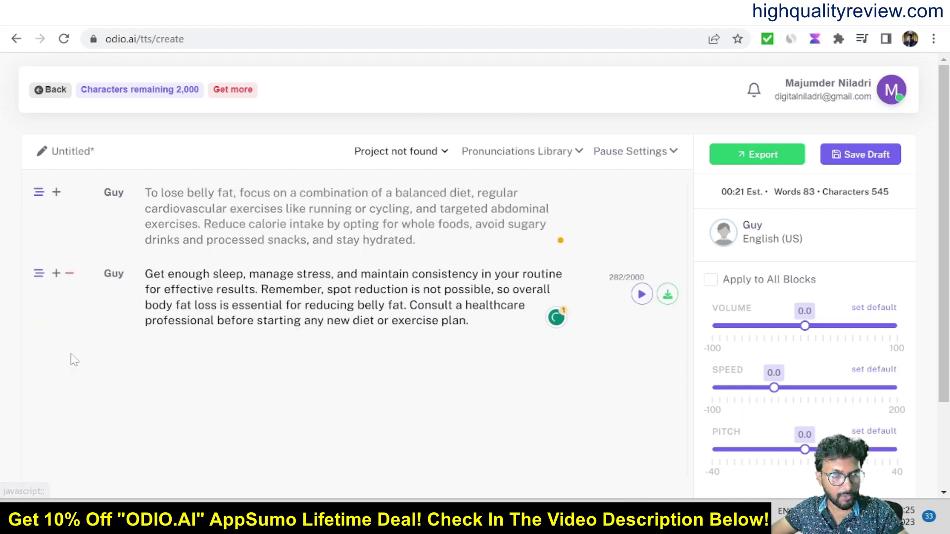
{"action": "left_click", "coordinate": [57, 274]}
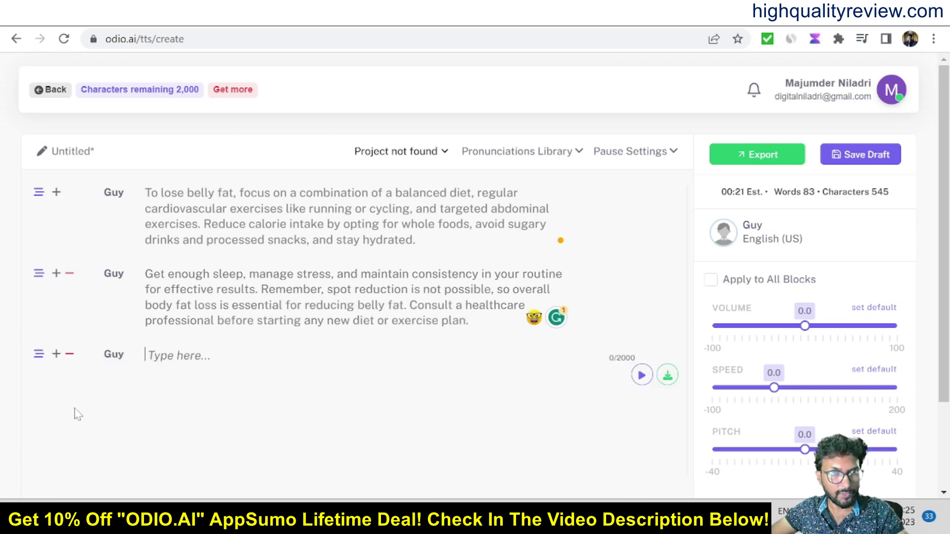
{"action": "left_click", "coordinate": [70, 356]}
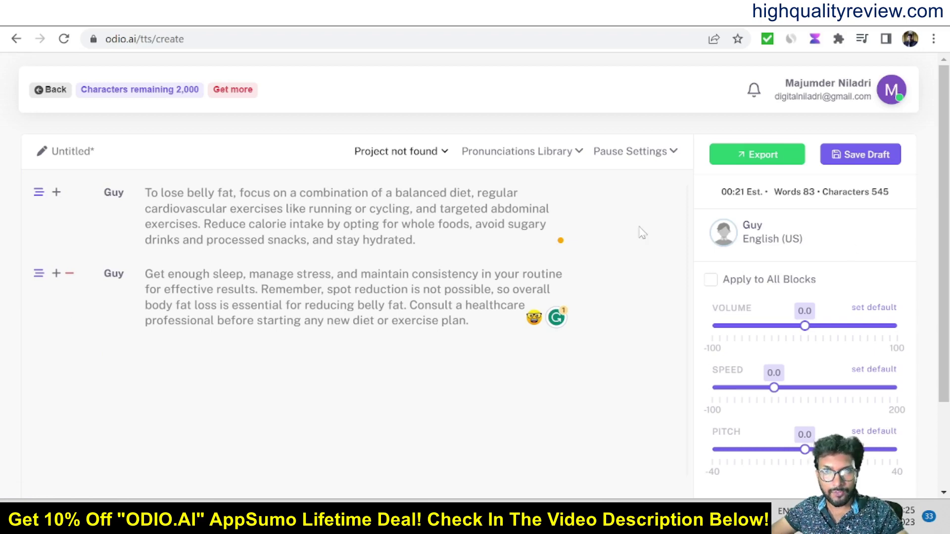
{"action": "left_click", "coordinate": [601, 212]}
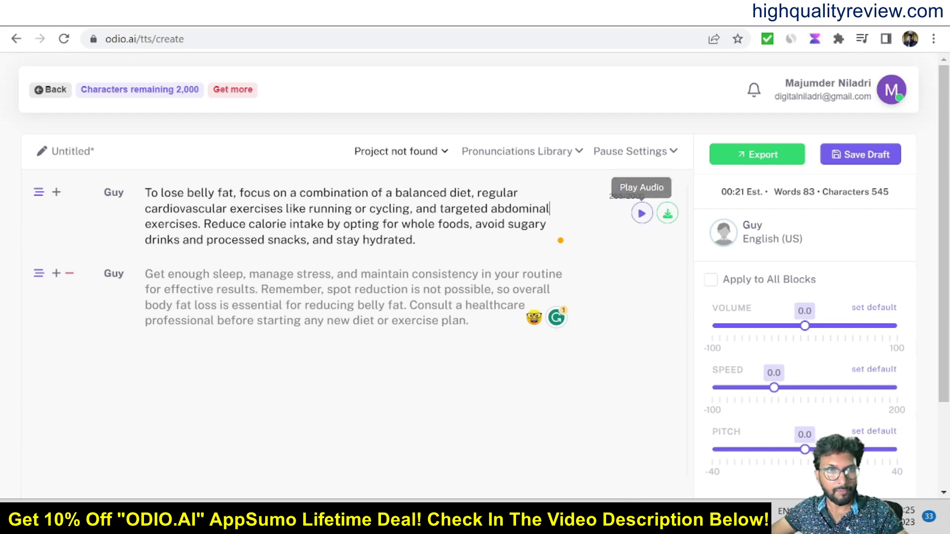
{"action": "left_click", "coordinate": [113, 194]}
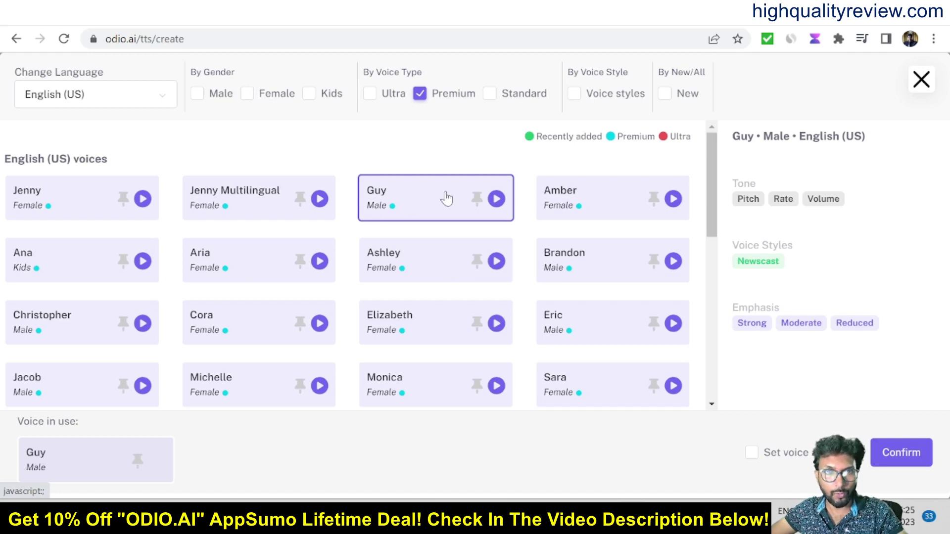
{"action": "left_click", "coordinate": [889, 455]}
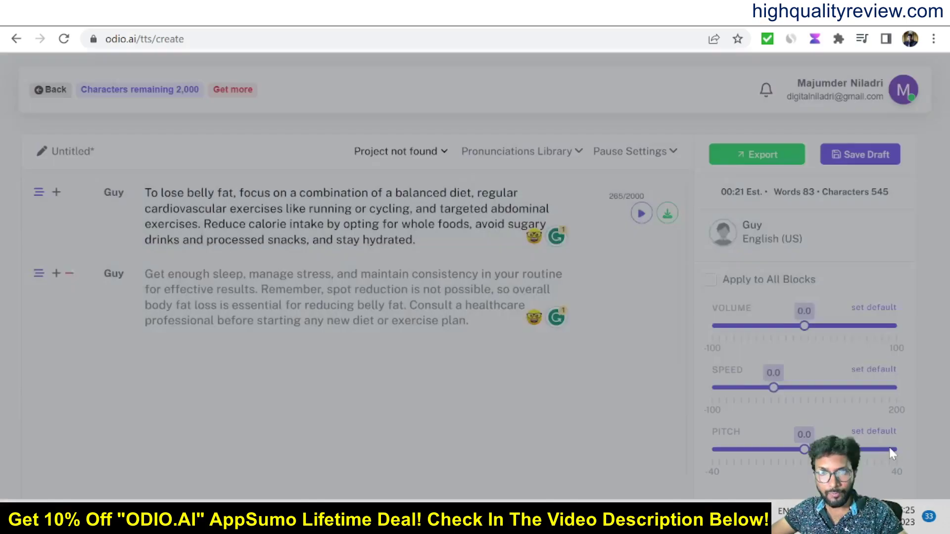
{"action": "left_click", "coordinate": [642, 215]}
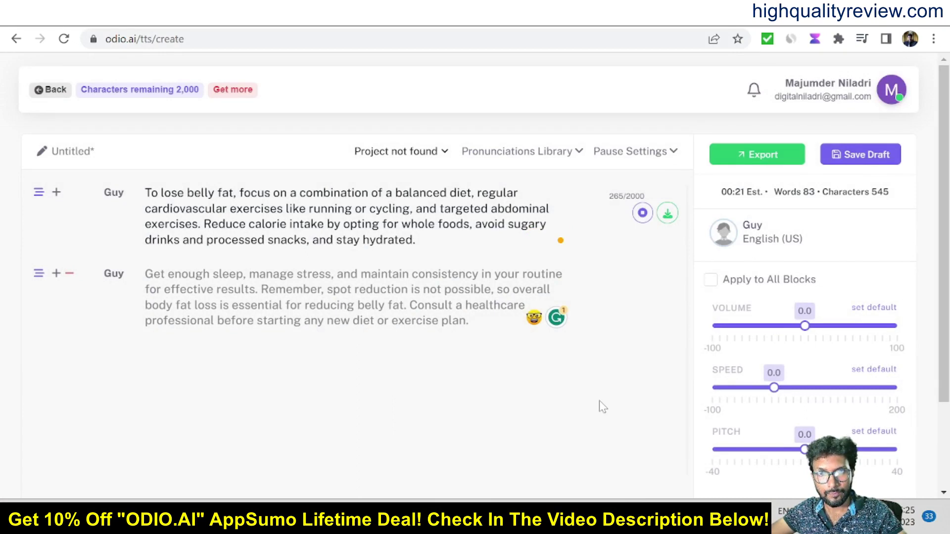
{"action": "left_click", "coordinate": [643, 213]}
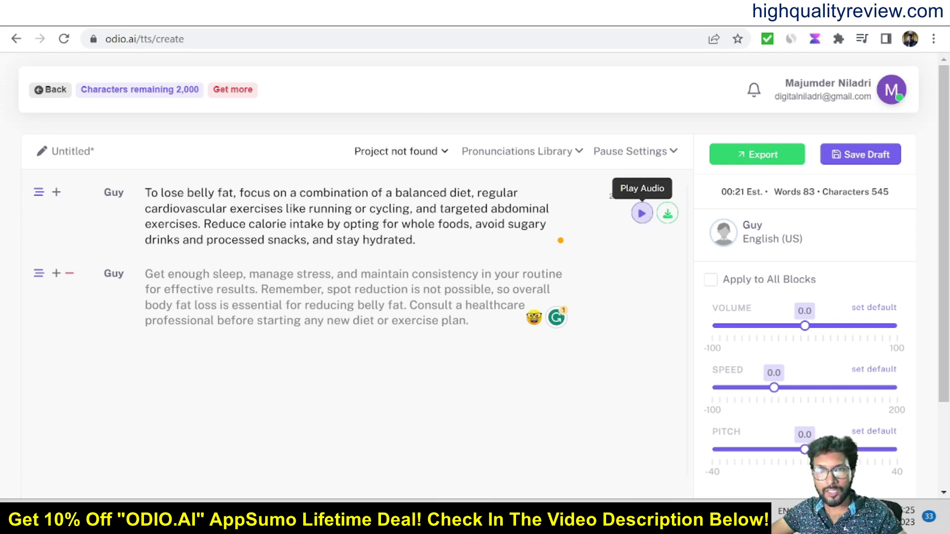
Set the first block's voice to Ashley, English (US), and play its audio preview.
{"action": "left_click", "coordinate": [112, 194]}
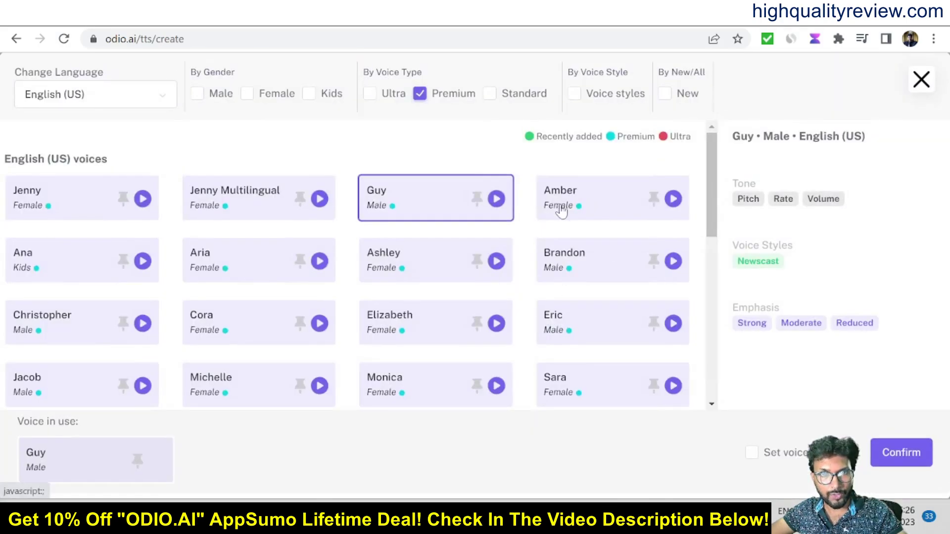
{"action": "left_click", "coordinate": [383, 261]}
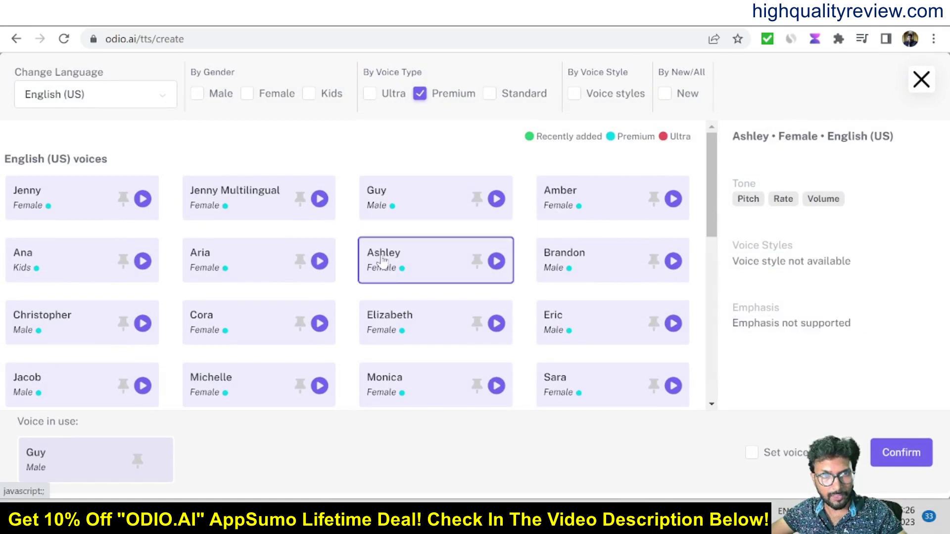
{"action": "left_click", "coordinate": [899, 452]}
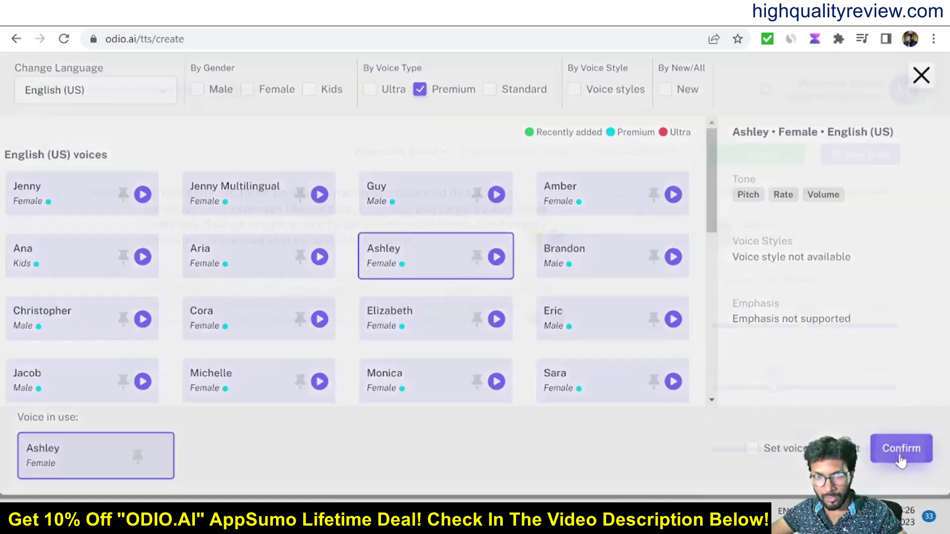
{"action": "left_click", "coordinate": [642, 213]}
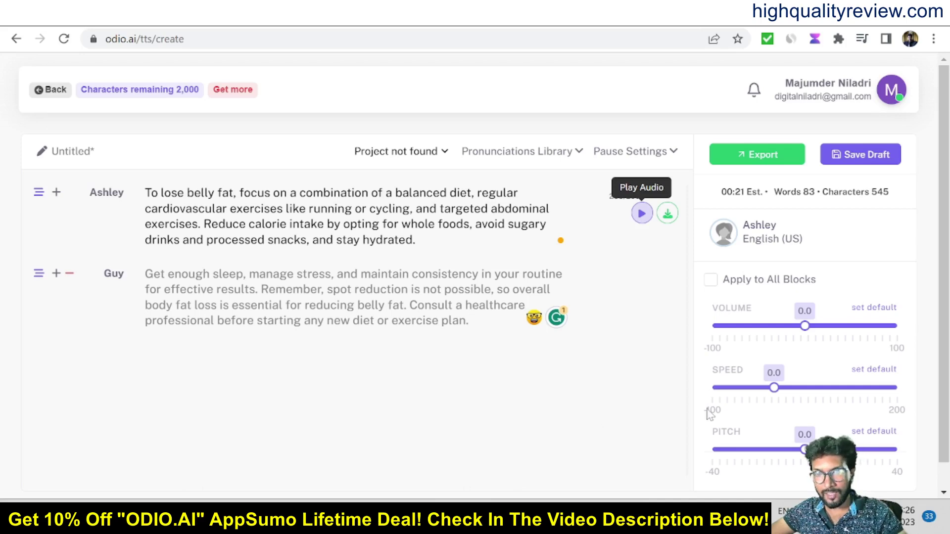
Raise the first block's volume to 100 and speed to 6.0, previewing the audio.
{"action": "left_click_drag", "start_coordinate": [805, 328], "coordinate": [834, 328]}
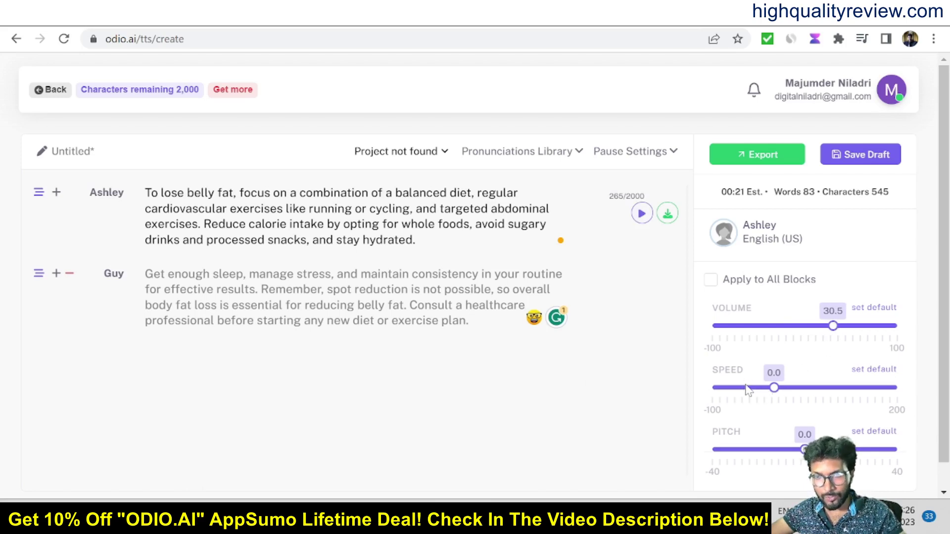
{"action": "left_click_drag", "start_coordinate": [773, 389], "coordinate": [777, 389]}
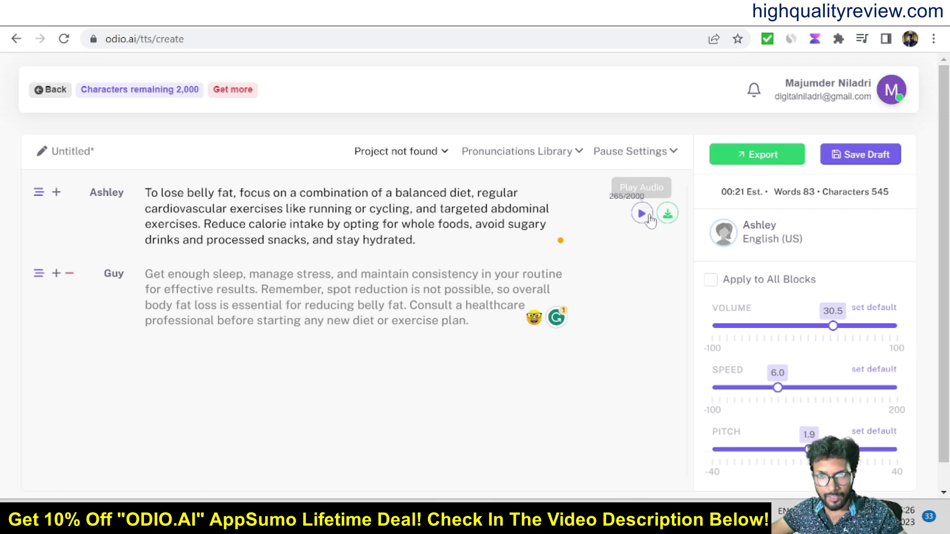
{"action": "left_click", "coordinate": [641, 213]}
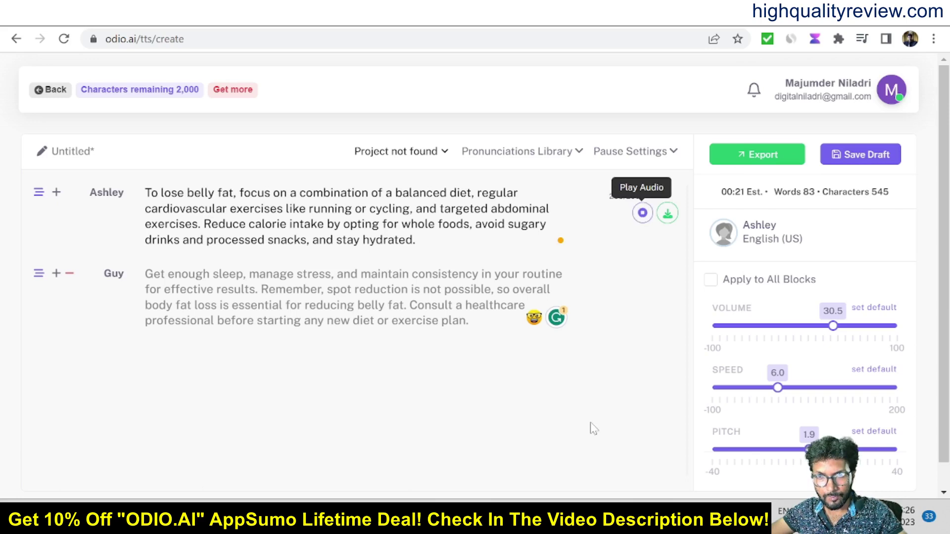
{"action": "left_click", "coordinate": [643, 213]}
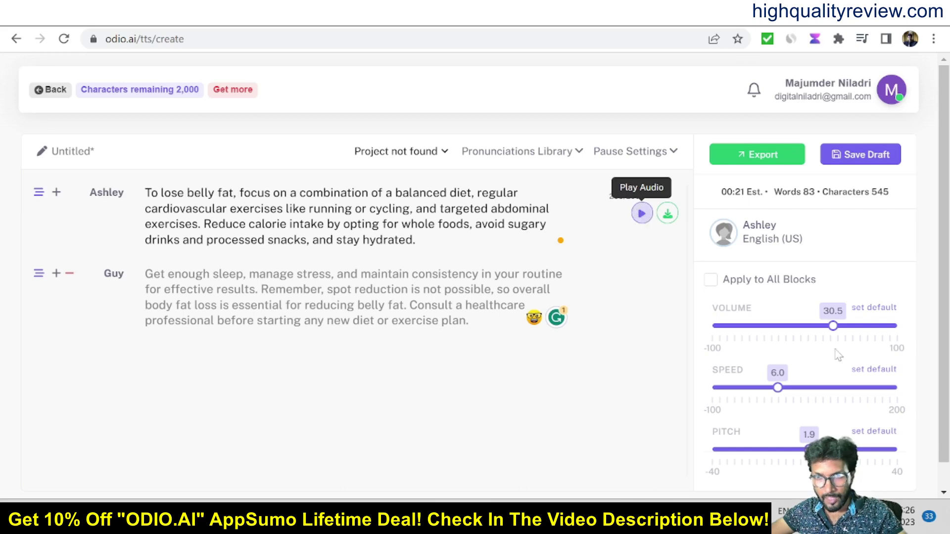
{"action": "left_click_drag", "start_coordinate": [833, 326], "coordinate": [896, 326]}
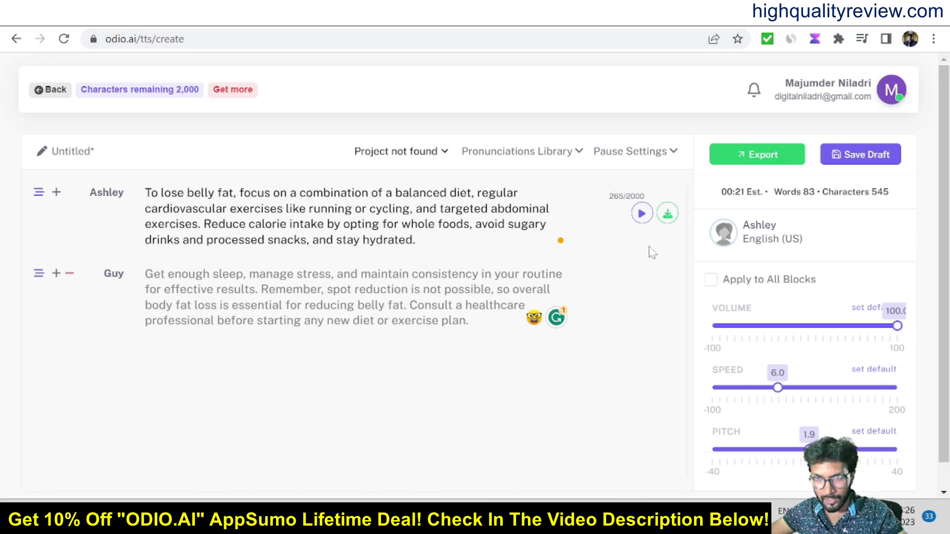
{"action": "left_click", "coordinate": [642, 213]}
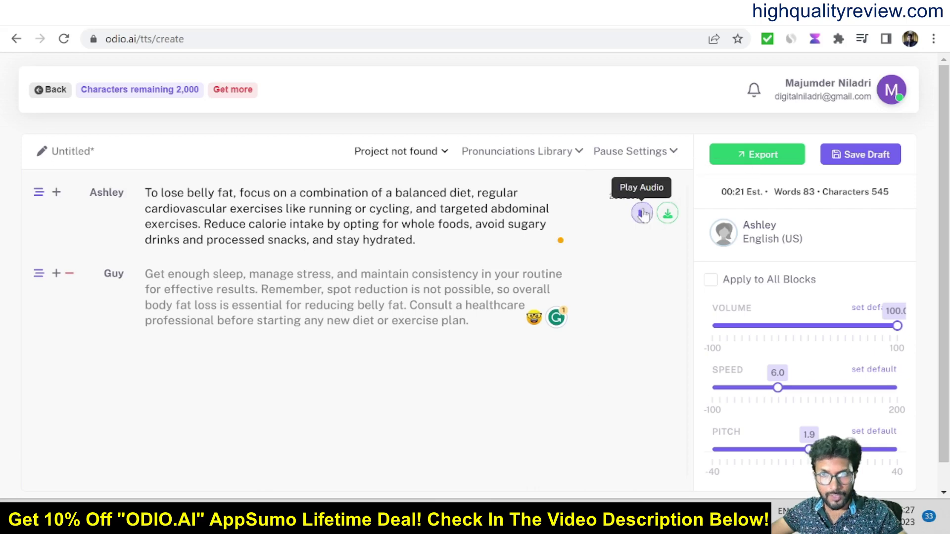
Change the first block's voice from Ashley to Christopher, English (US).
{"action": "left_click", "coordinate": [96, 202]}
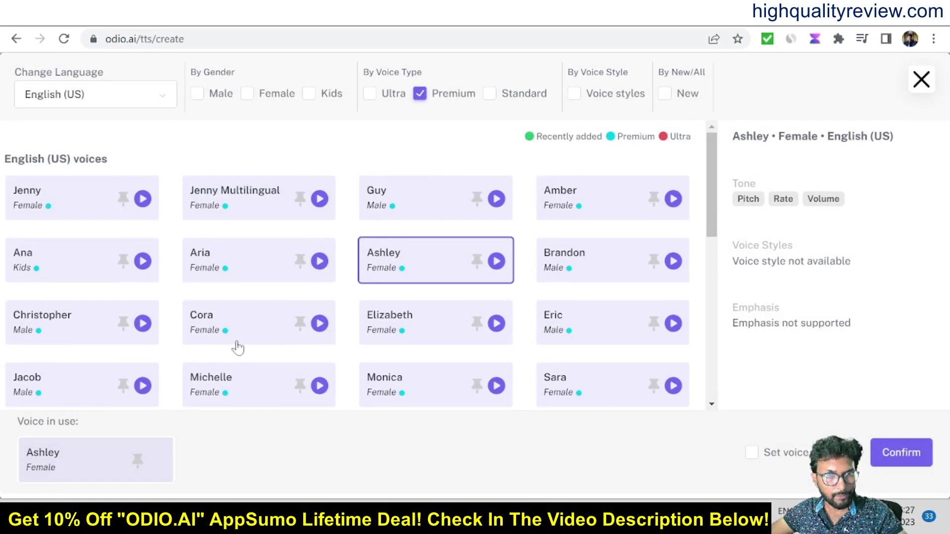
{"action": "left_click", "coordinate": [59, 324]}
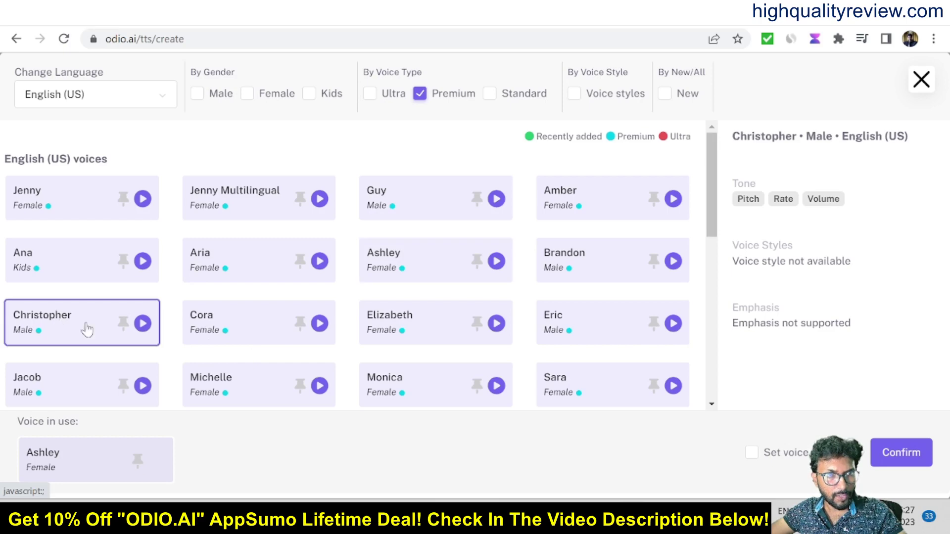
{"action": "left_click", "coordinate": [901, 452]}
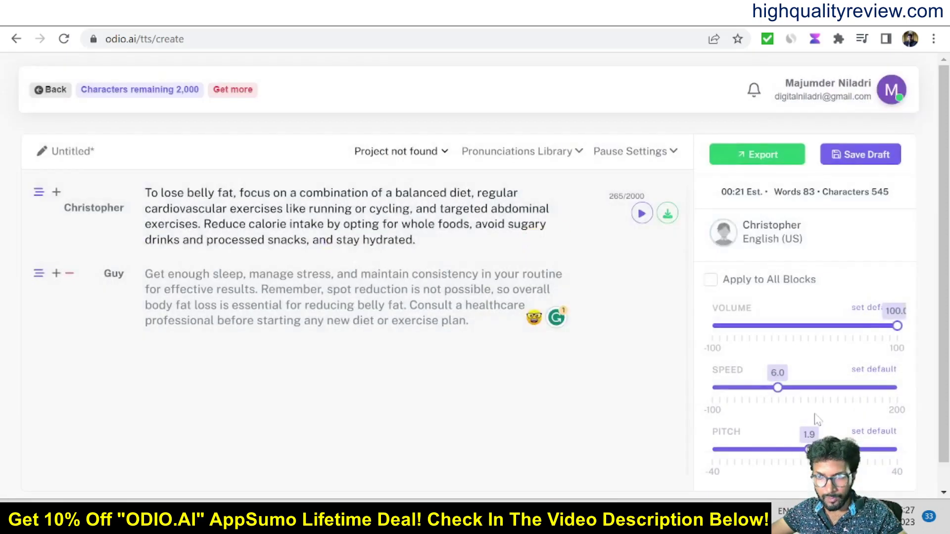
Tune Christopher's block to volume 100 and speed 21.7, previewing after each adjustment.
{"action": "left_click_drag", "start_coordinate": [897, 328], "coordinate": [855, 329]}
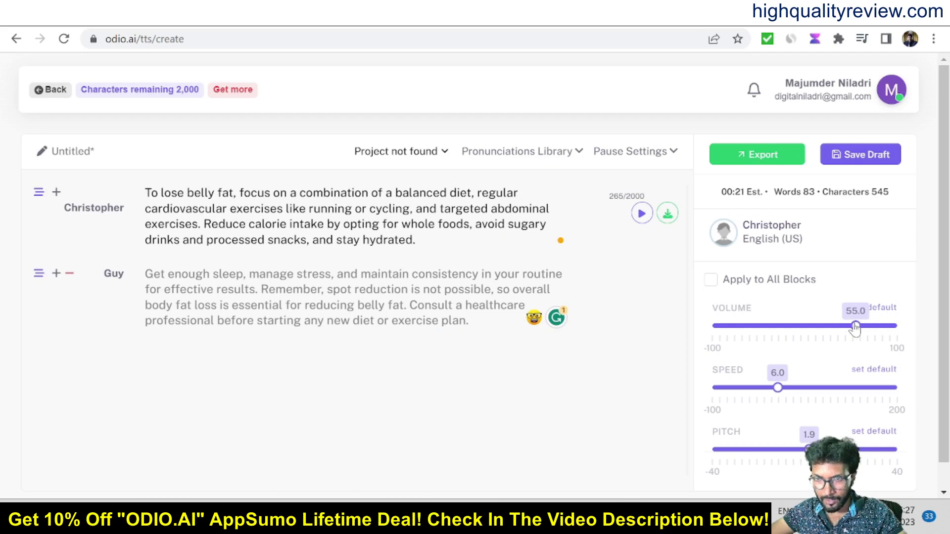
{"action": "left_click_drag", "start_coordinate": [778, 388], "coordinate": [775, 389]}
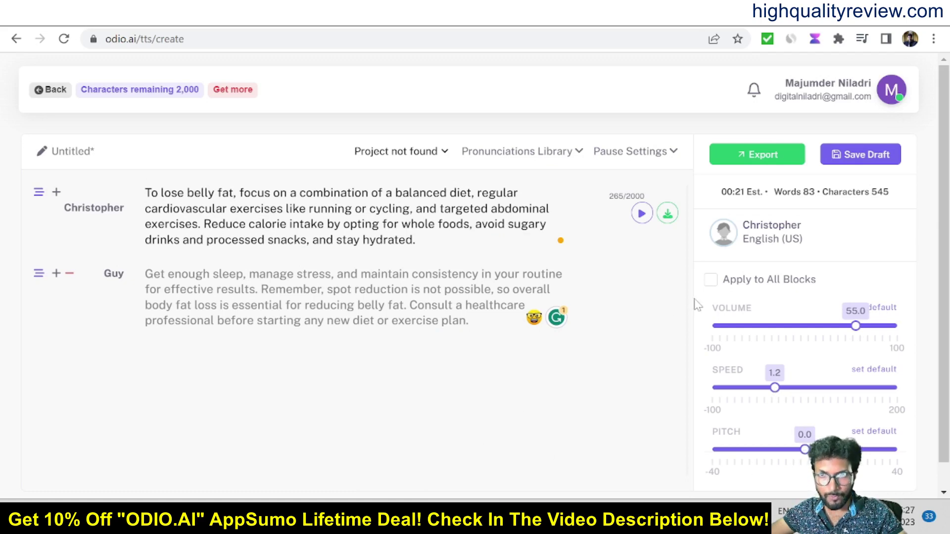
{"action": "left_click", "coordinate": [641, 213]}
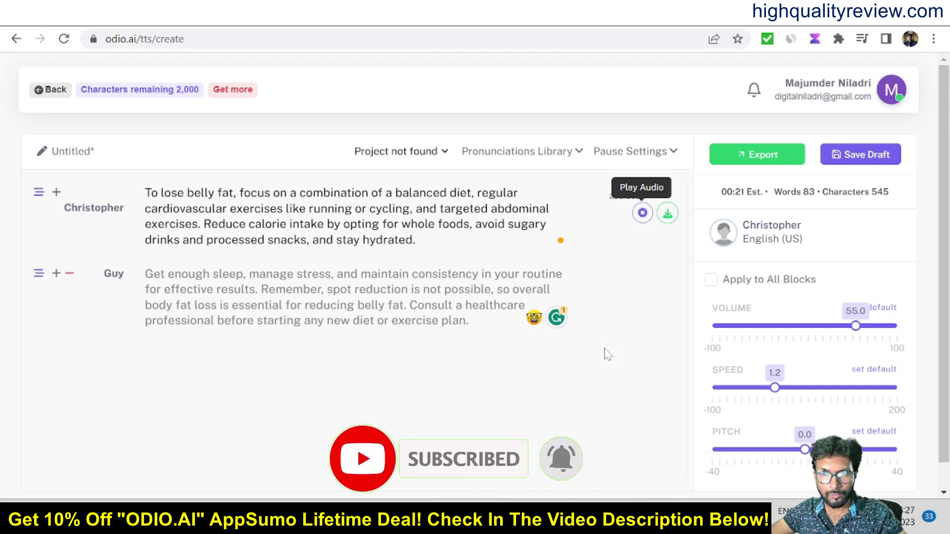
{"action": "left_click", "coordinate": [643, 213]}
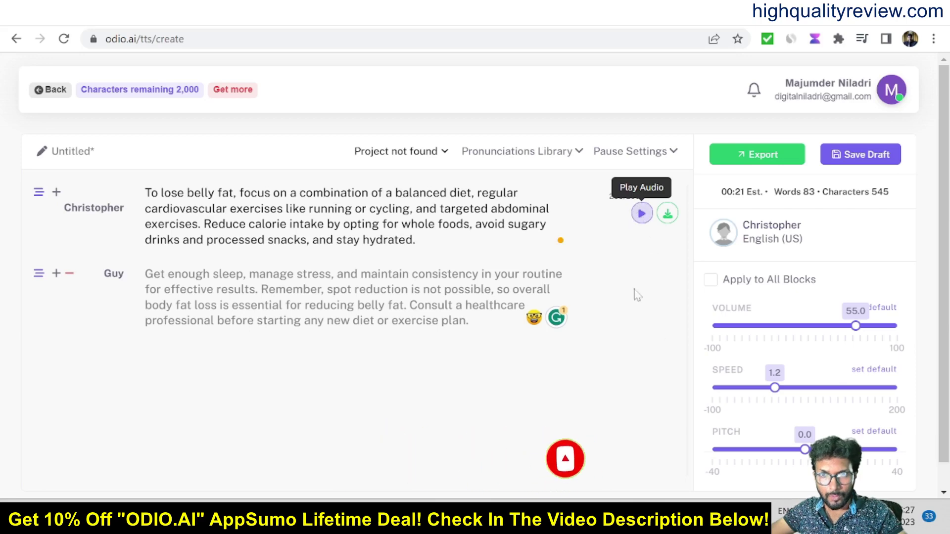
{"action": "left_click_drag", "start_coordinate": [856, 325], "coordinate": [897, 325]}
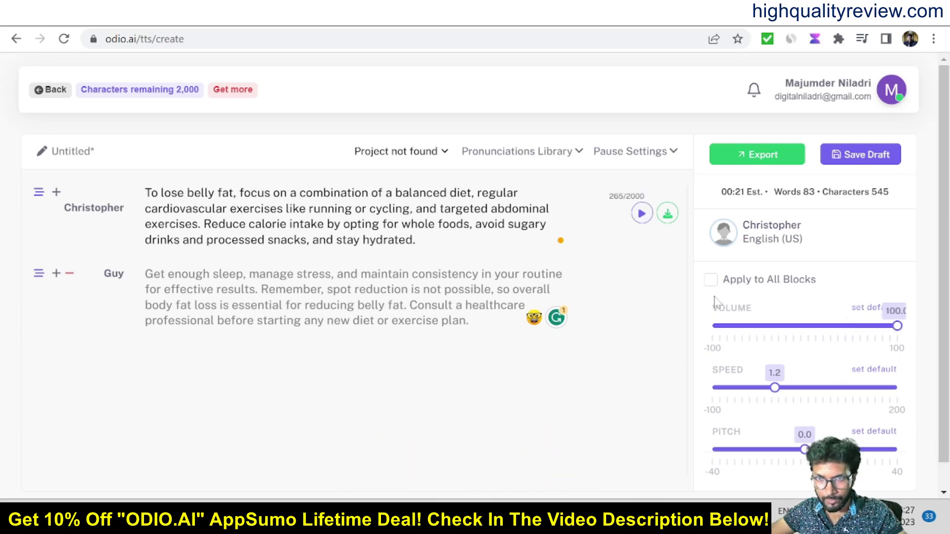
{"action": "left_click", "coordinate": [642, 214]}
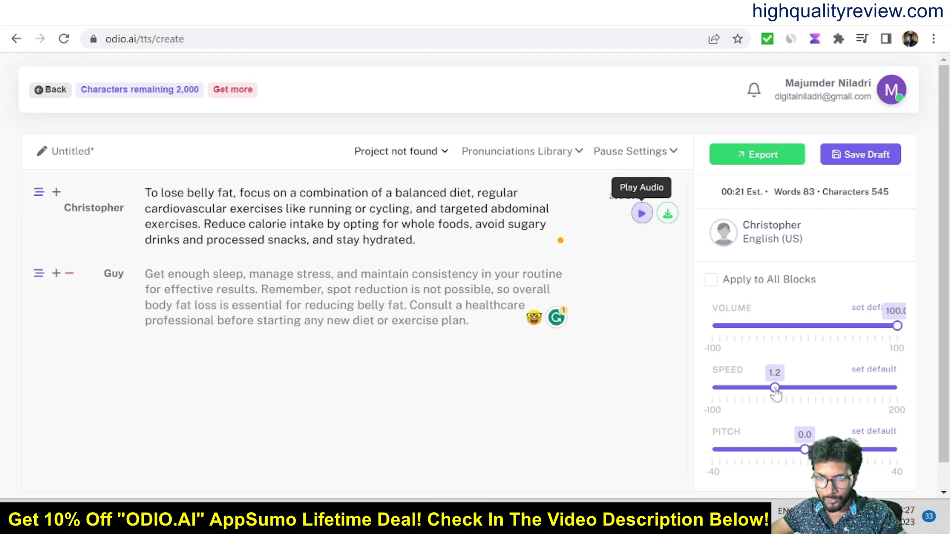
{"action": "left_click_drag", "start_coordinate": [776, 389], "coordinate": [787, 389]}
{"action": "left_click", "coordinate": [642, 214]}
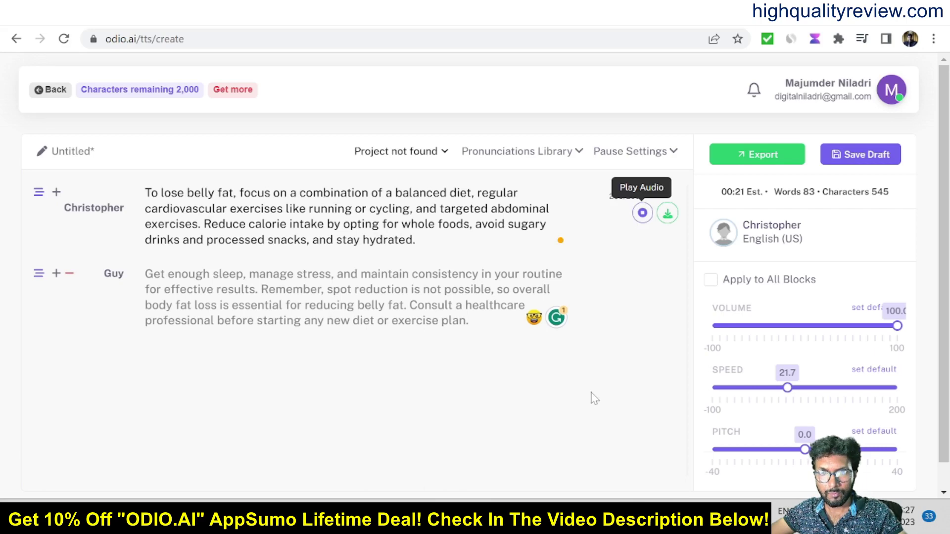
{"action": "left_click", "coordinate": [641, 213]}
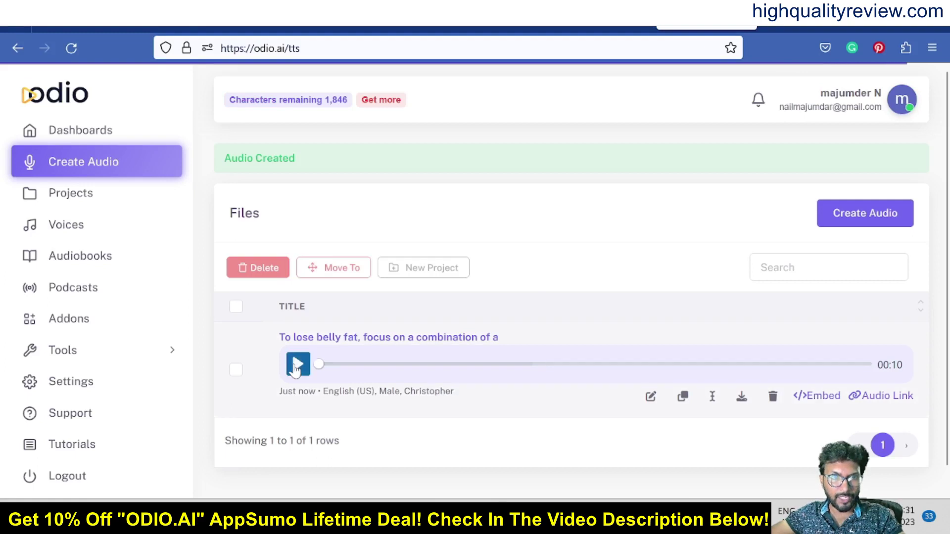
Play and pause the new 00:10 Christopher audio in Files, then go to Projects.
{"action": "left_click", "coordinate": [296, 366]}
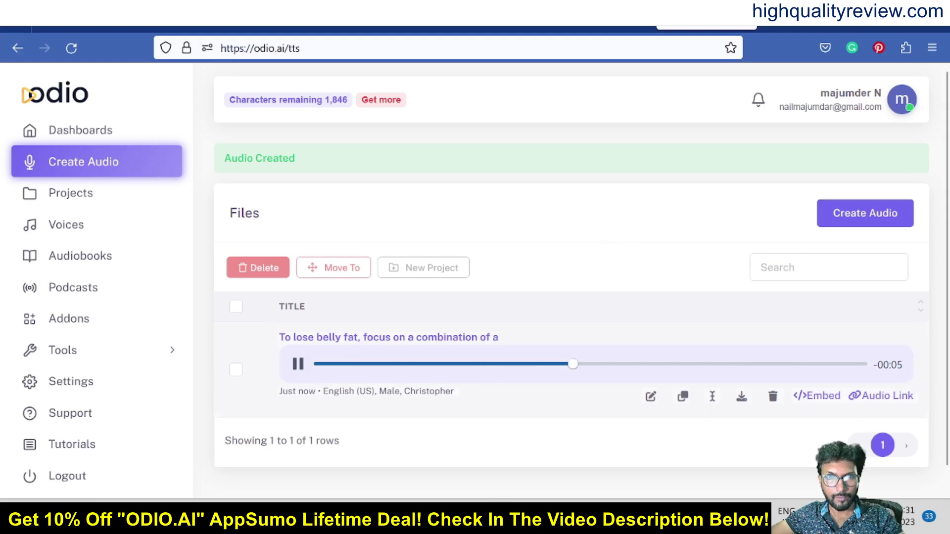
{"action": "left_click", "coordinate": [298, 364]}
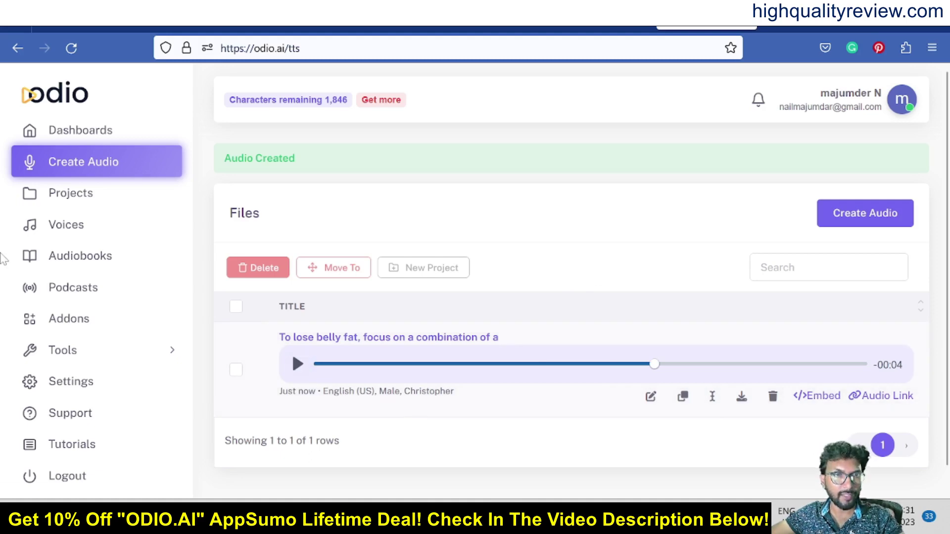
{"action": "left_click", "coordinate": [71, 195]}
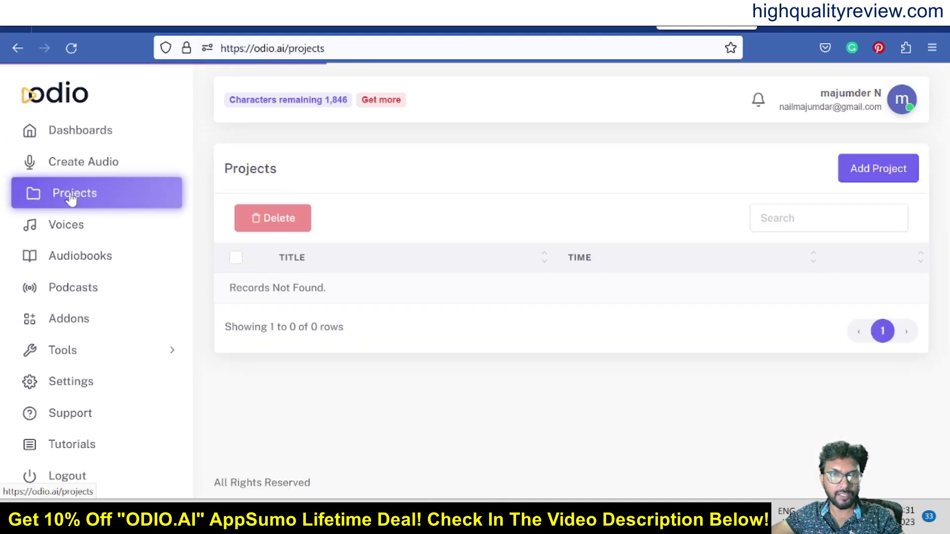
Browse the list of 970 available voices.
{"action": "left_click", "coordinate": [72, 227]}
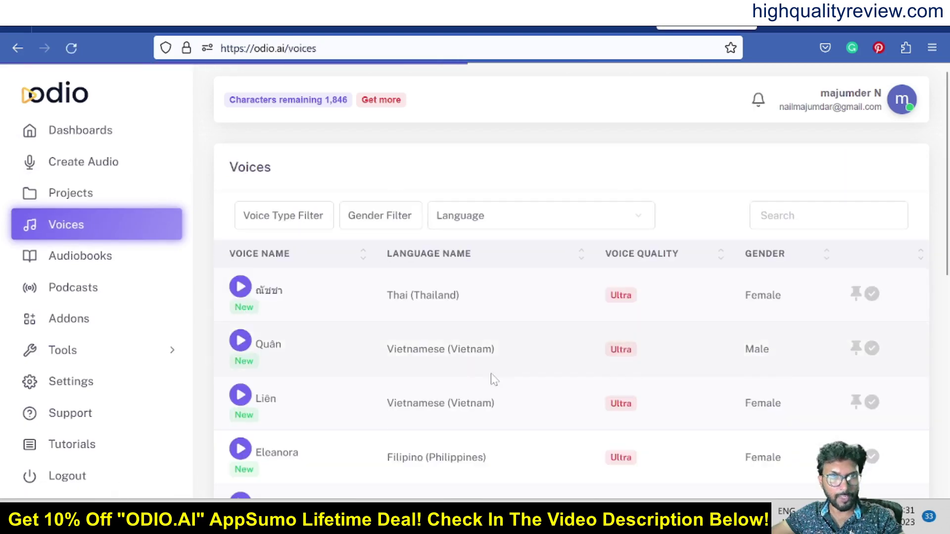
{"action": "scroll", "coordinate": [515, 371], "scroll_direction": "down", "scroll_amount": 8}
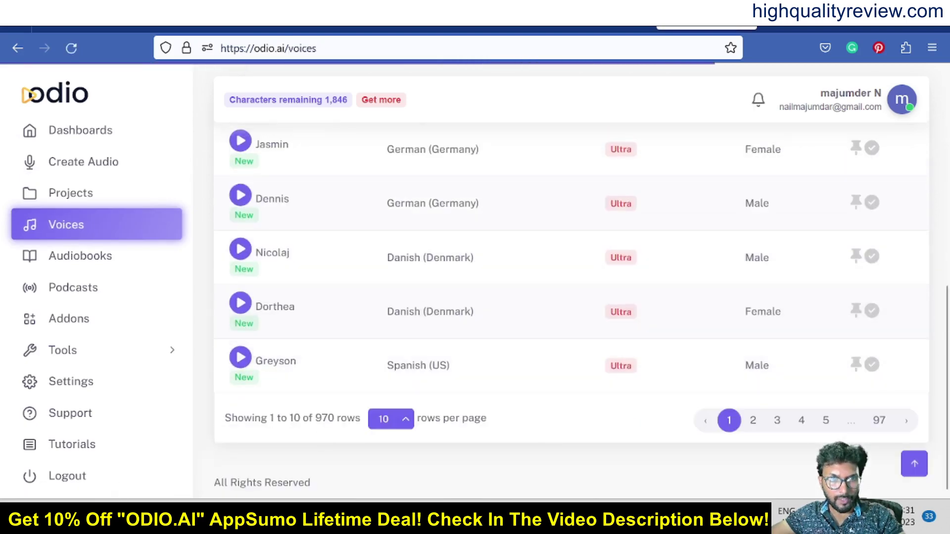
{"action": "left_click_drag", "start_coordinate": [315, 418], "coordinate": [361, 418]}
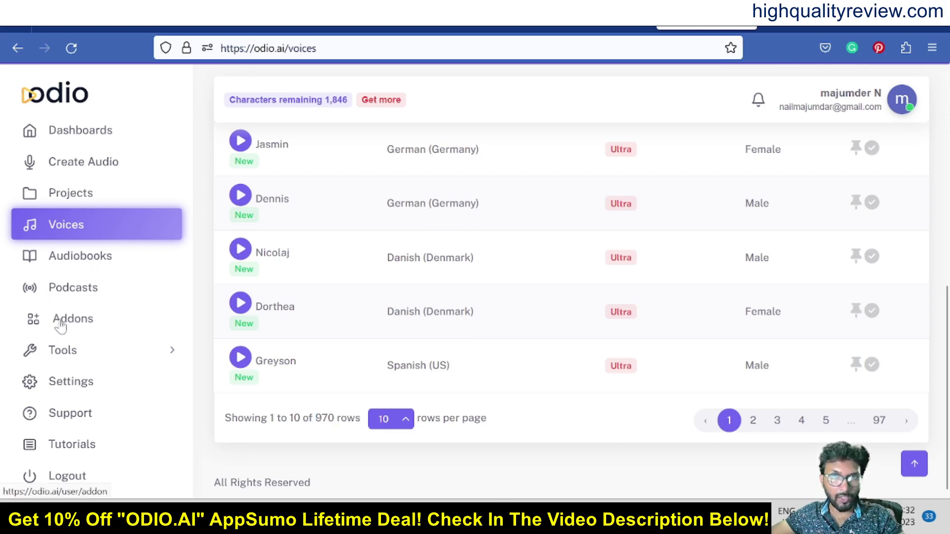
Open the Background Audio tool from the Tools menu.
{"action": "left_click", "coordinate": [79, 352]}
{"action": "scroll", "coordinate": [147, 334], "scroll_direction": "down", "scroll_amount": 2}
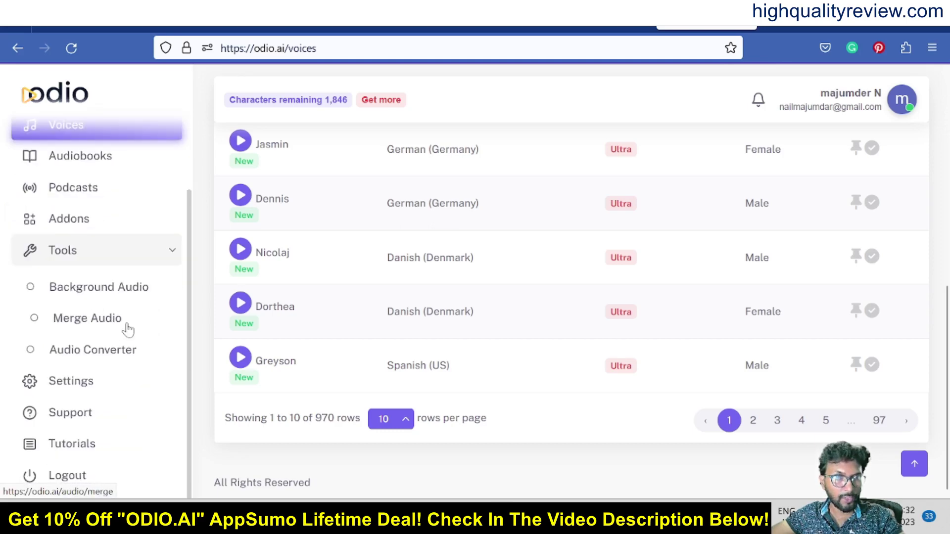
{"action": "left_click", "coordinate": [85, 292]}
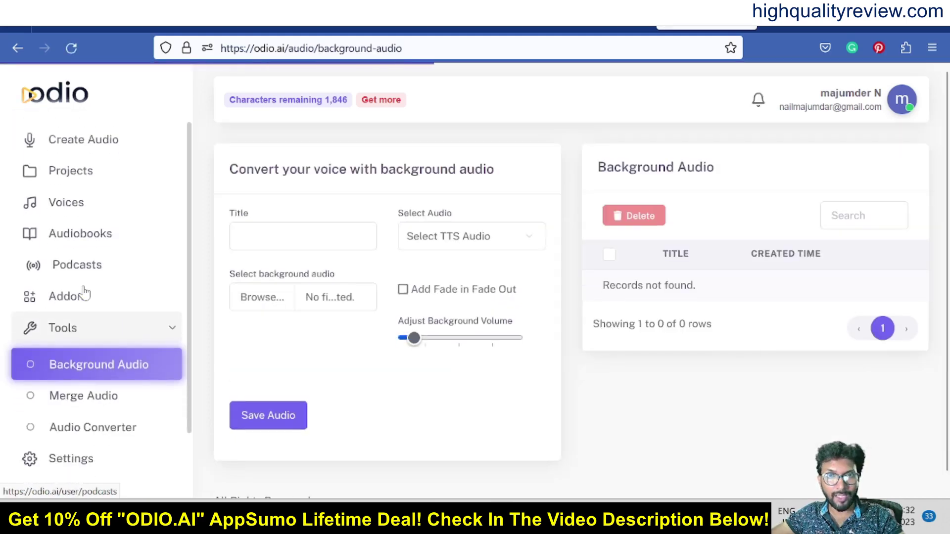
Use the belly-fat narration as the voice track, title the mix, and pick the summer walk music from Downloads.
{"action": "left_click", "coordinate": [491, 241]}
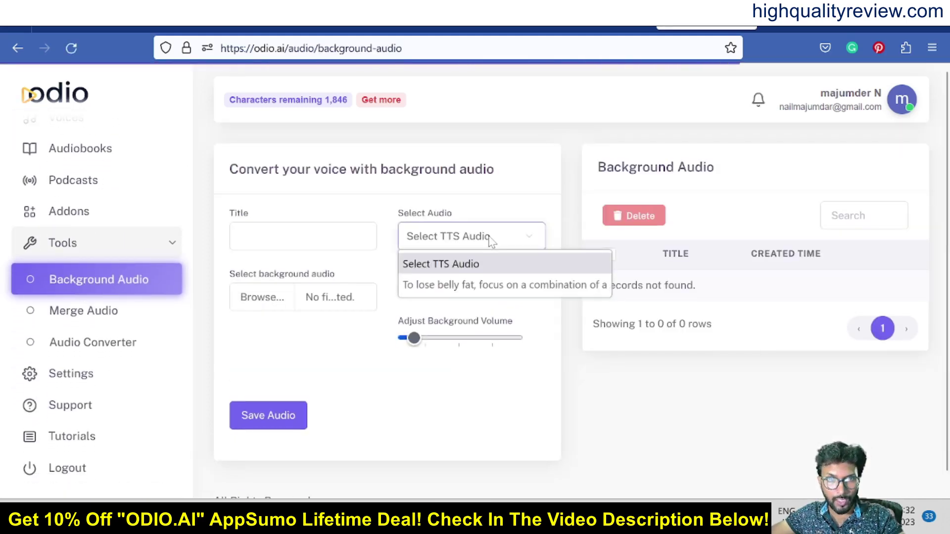
{"action": "left_click", "coordinate": [475, 287]}
{"action": "left_click", "coordinate": [303, 236]}
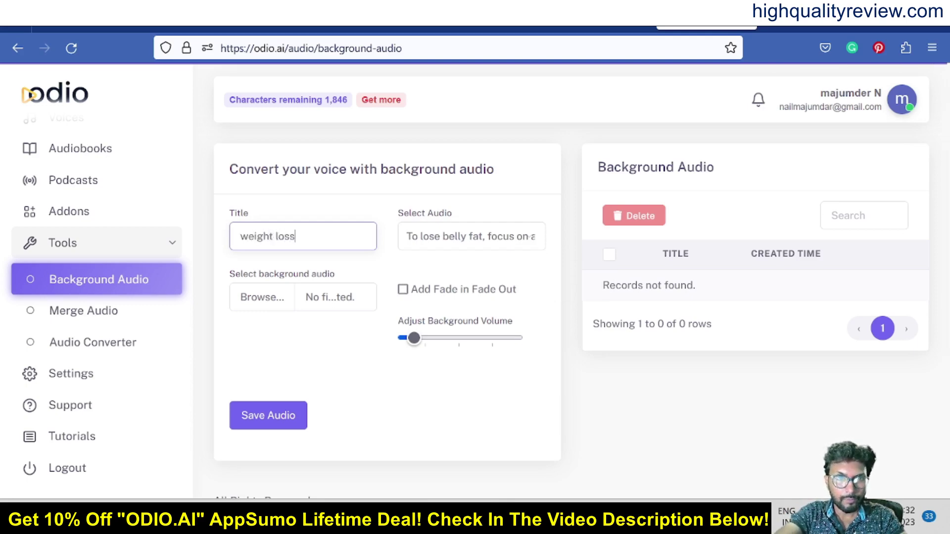
{"action": "key", "text": "Tab"}
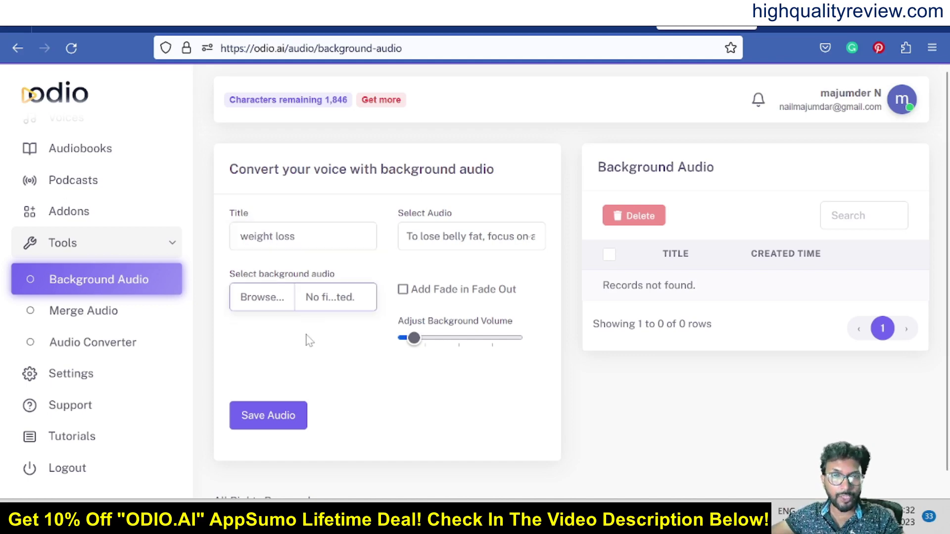
{"action": "left_click", "coordinate": [320, 303]}
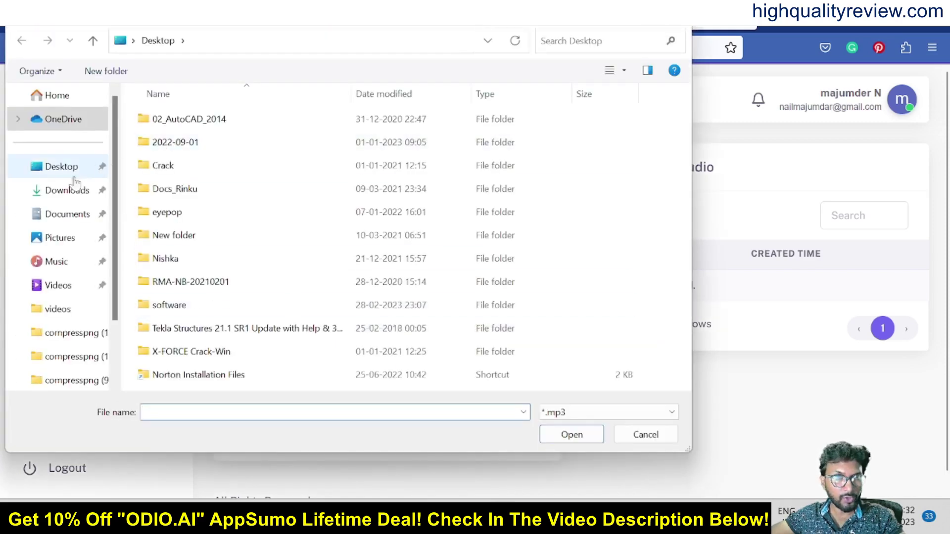
{"action": "left_click", "coordinate": [74, 191]}
{"action": "left_click", "coordinate": [174, 151]}
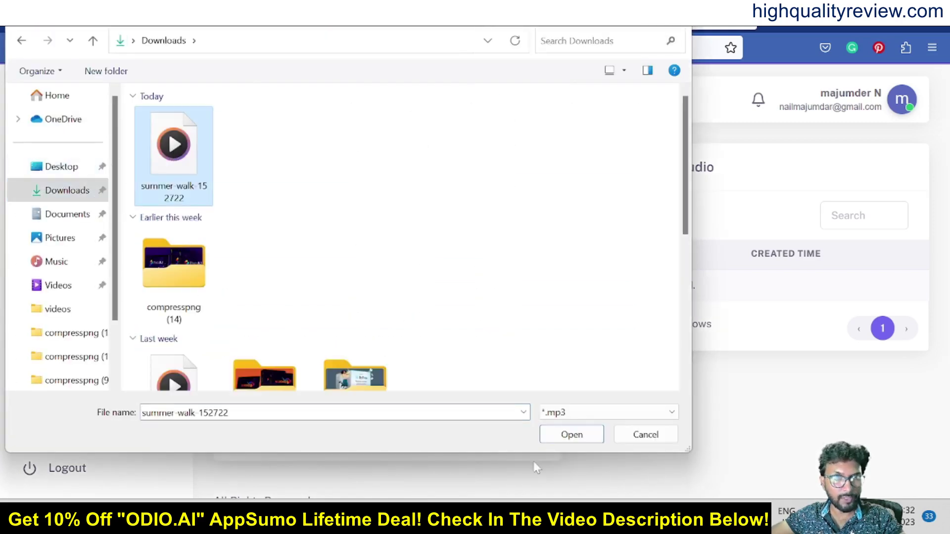
{"action": "left_click", "coordinate": [592, 435]}
Raise the background volume to 1.4, save the mix, and play the new weight loss track.
{"action": "left_click", "coordinate": [347, 362]}
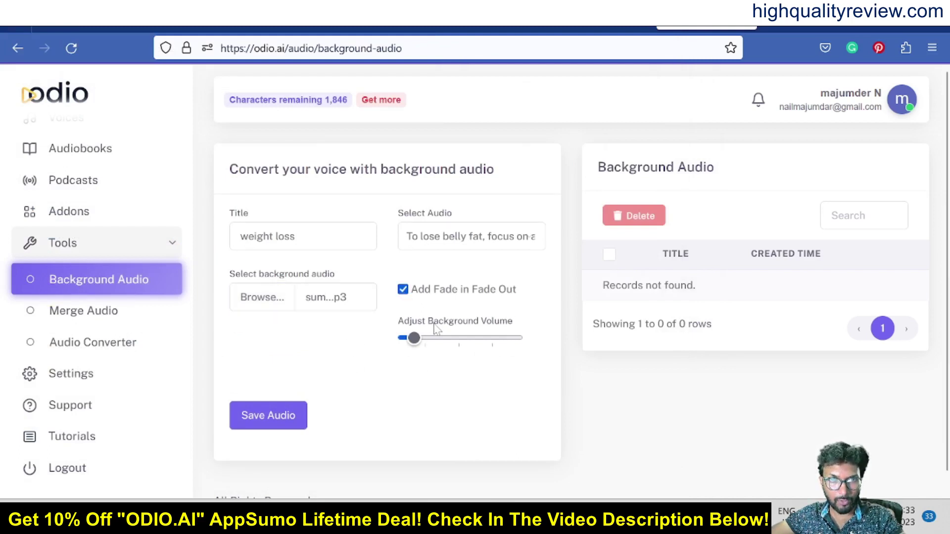
{"action": "mouse_move", "coordinate": [414, 340]}
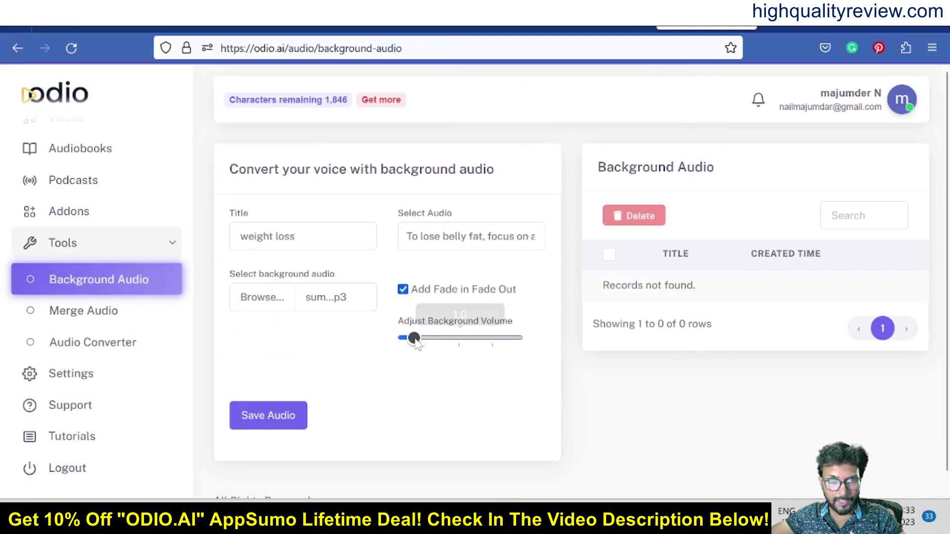
{"action": "left_click_drag", "start_coordinate": [415, 344], "coordinate": [460, 351]}
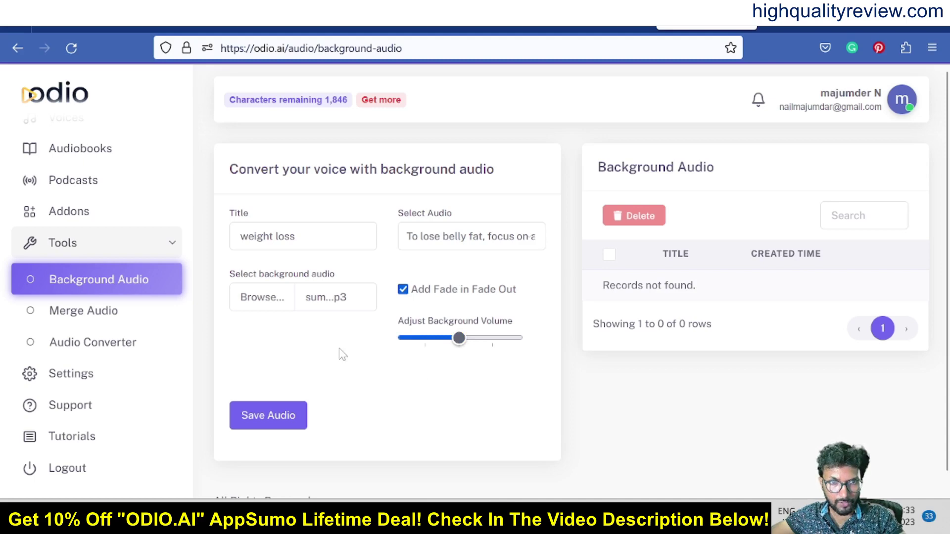
{"action": "left_click", "coordinate": [275, 418]}
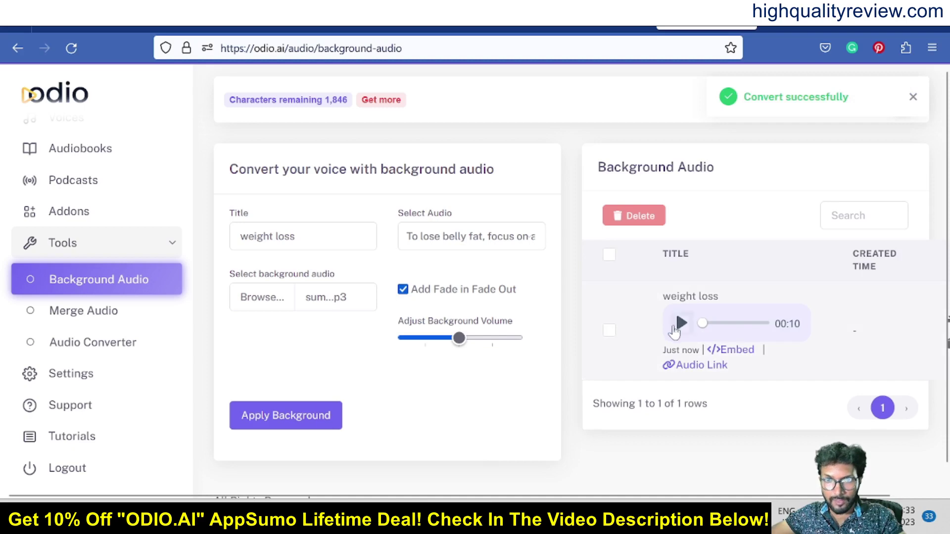
{"action": "left_click", "coordinate": [680, 325]}
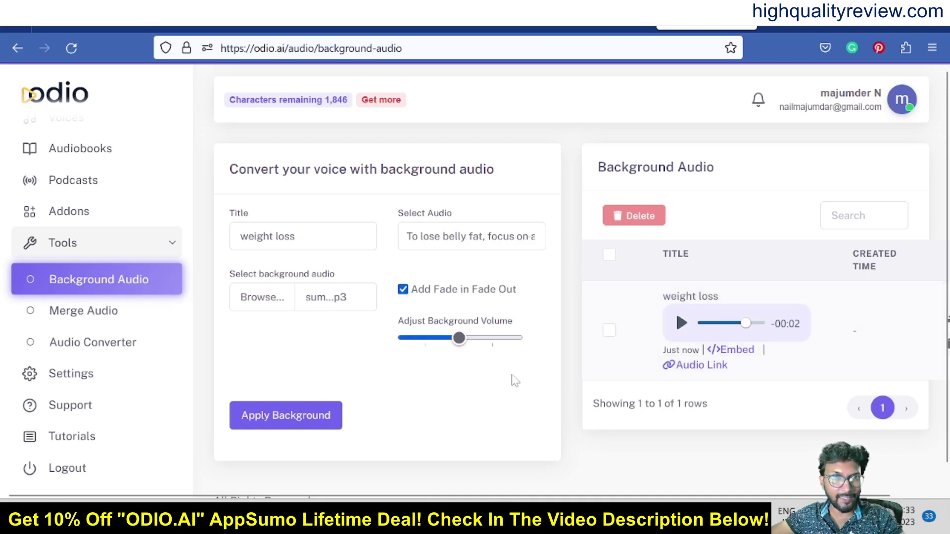
In Merge Audio, enter the title 'test', then open the file browser and cancel without choosing a file.
{"action": "left_click", "coordinate": [75, 311]}
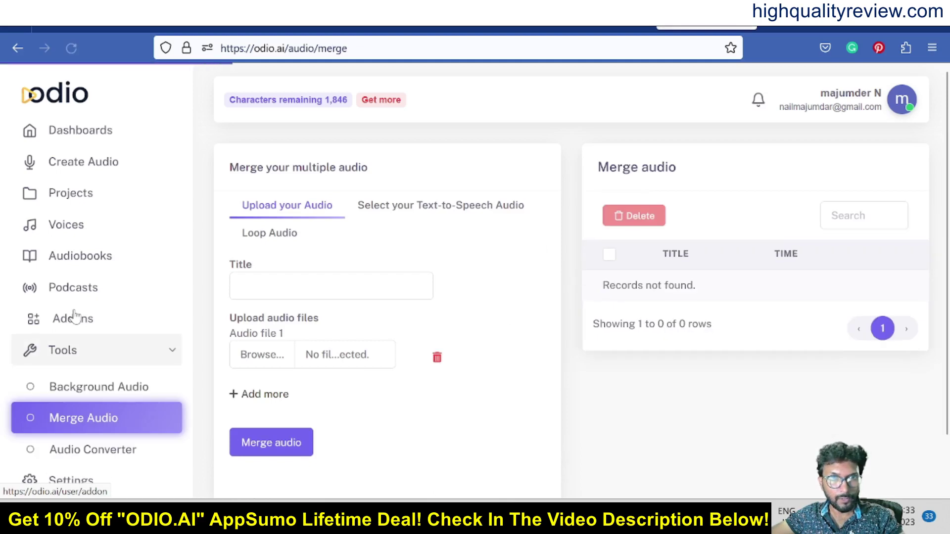
{"action": "scroll", "coordinate": [74, 317], "scroll_direction": "down", "scroll_amount": 2}
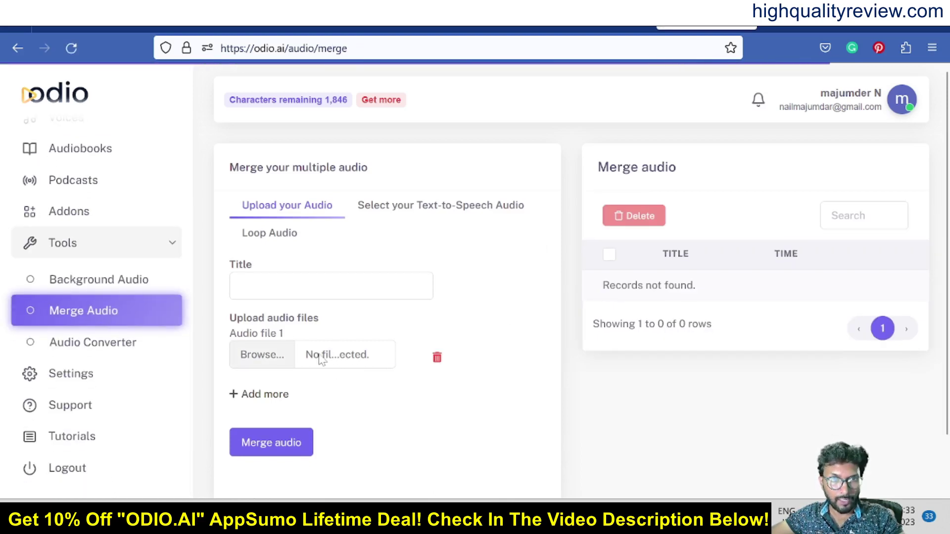
{"action": "left_click", "coordinate": [241, 287]}
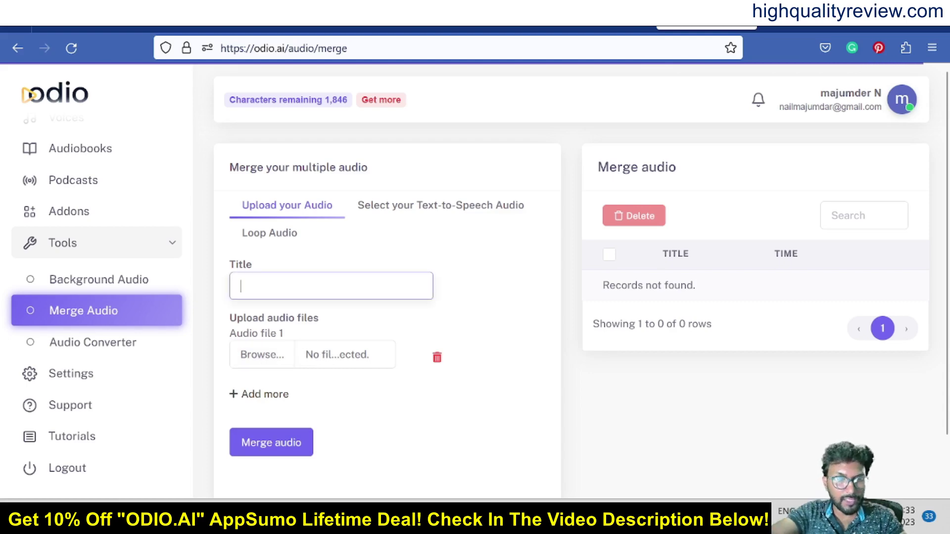
{"action": "type", "text": "test"}
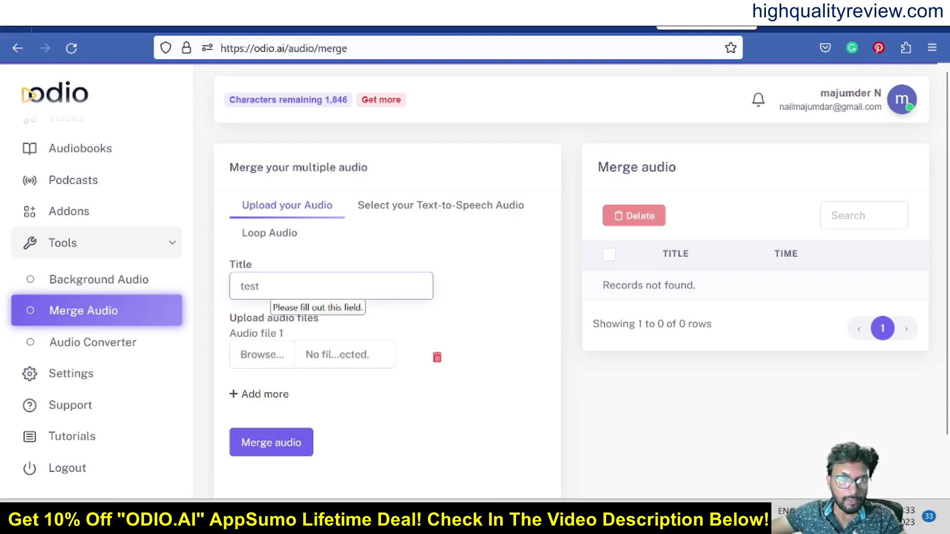
{"action": "left_click", "coordinate": [260, 355]}
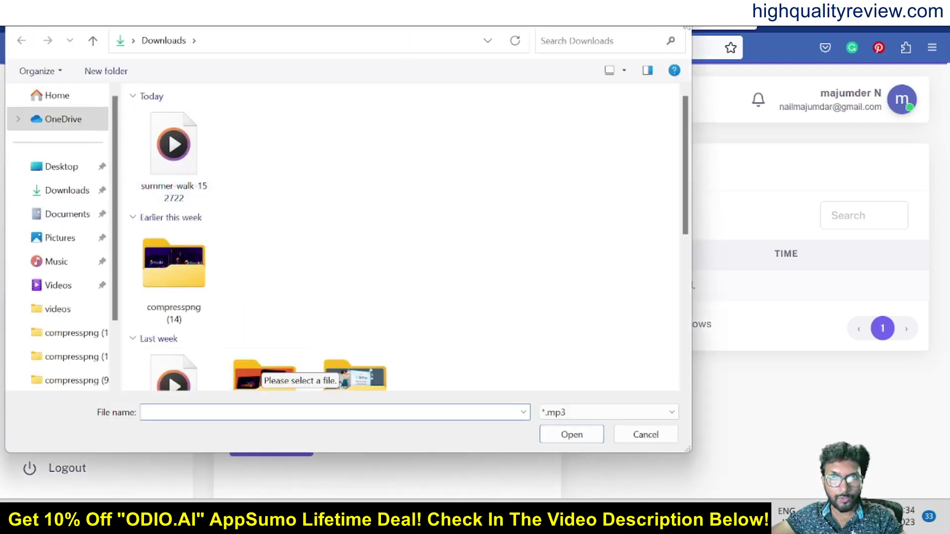
{"action": "key", "text": "Escape"}
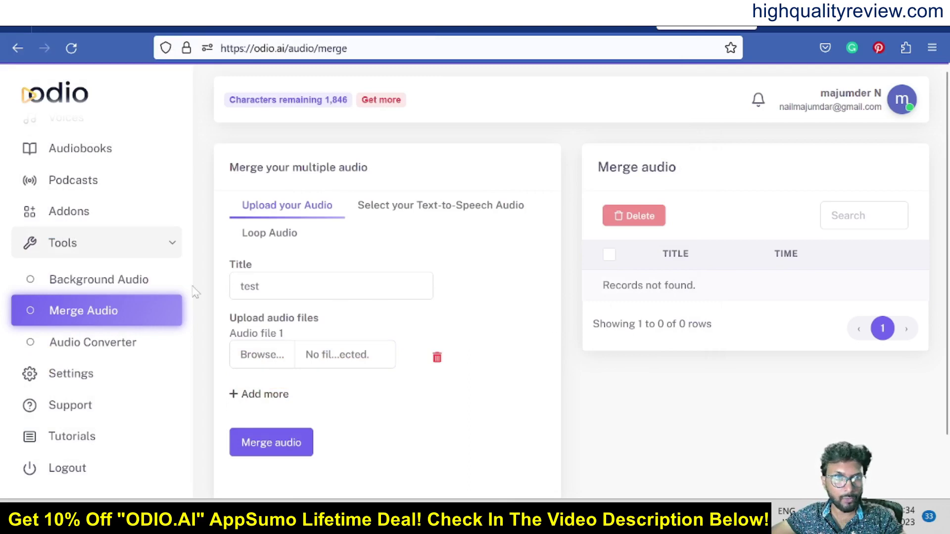
{"action": "scroll", "coordinate": [89, 263], "scroll_direction": "up", "scroll_amount": 3}
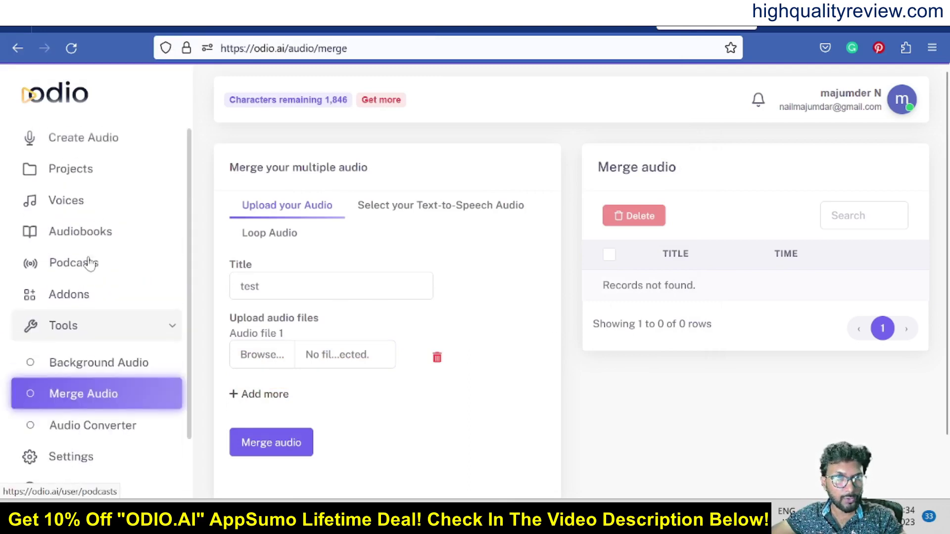
{"action": "scroll", "coordinate": [89, 263], "scroll_direction": "up", "scroll_amount": 1}
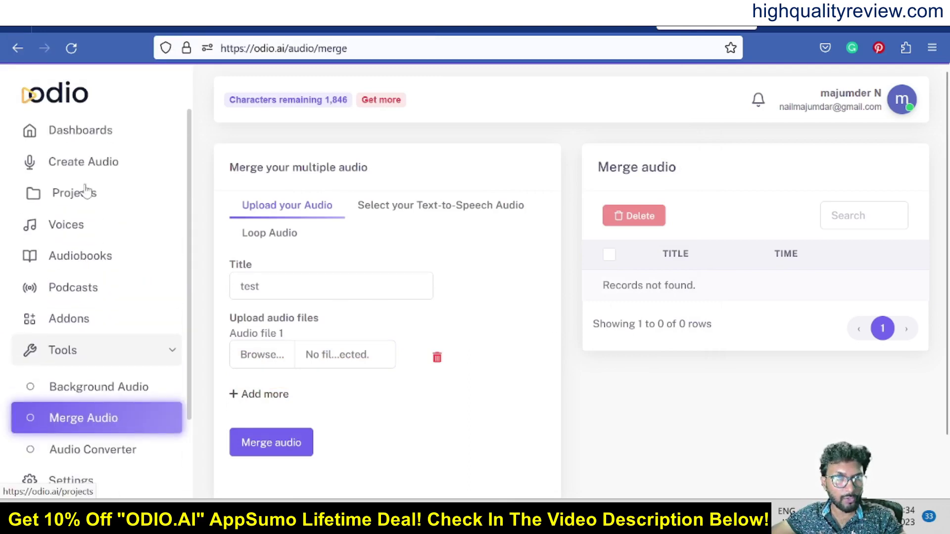
Download the belly-fat narration audio from the generated audio list.
{"action": "left_click", "coordinate": [66, 164]}
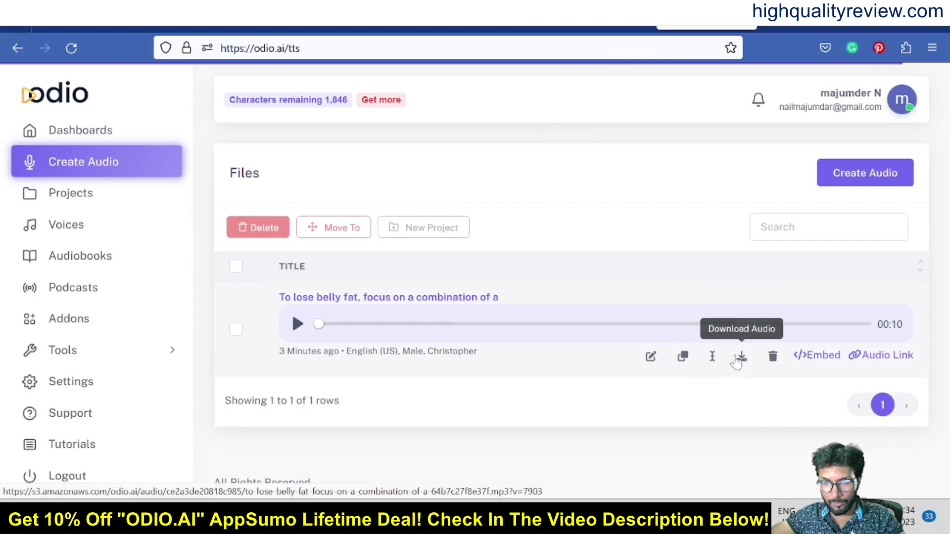
{"action": "left_click", "coordinate": [742, 358]}
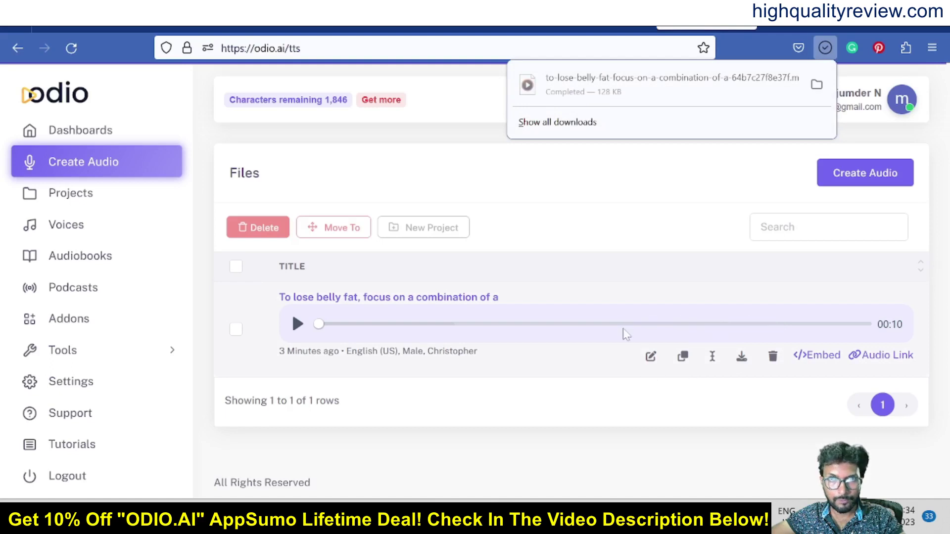
{"action": "left_click", "coordinate": [625, 193]}
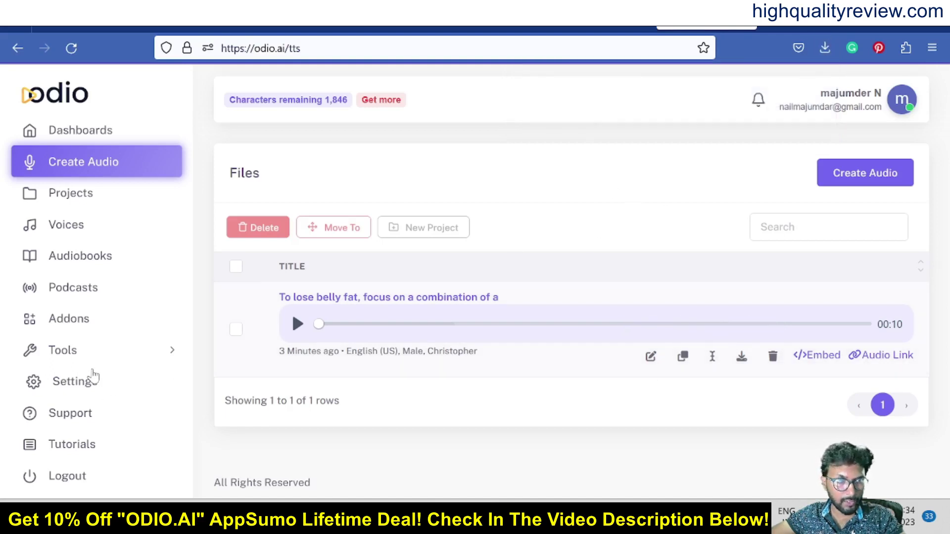
Title a new merge 'test' and upload the belly-fat narration mp3 as the first file.
{"action": "left_click", "coordinate": [99, 352]}
{"action": "left_click", "coordinate": [65, 418]}
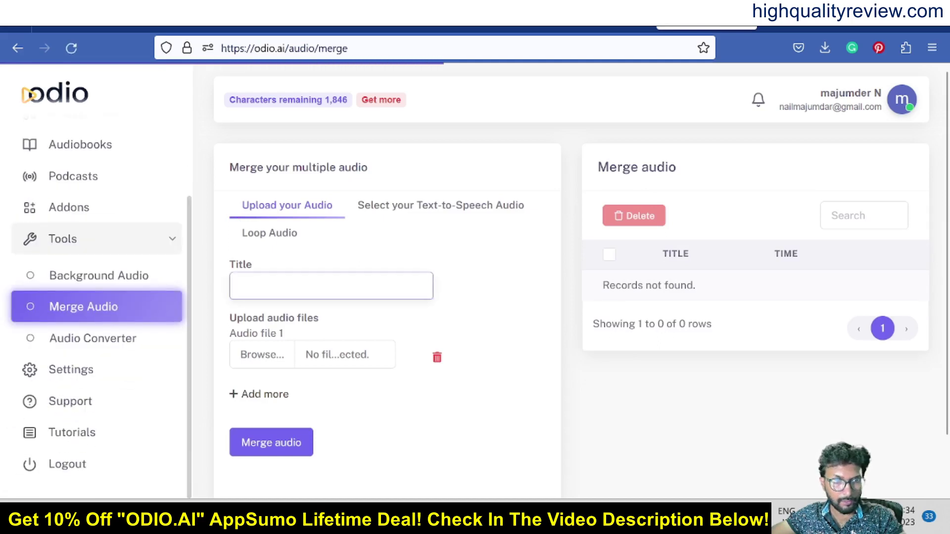
{"action": "type", "text": "te"}
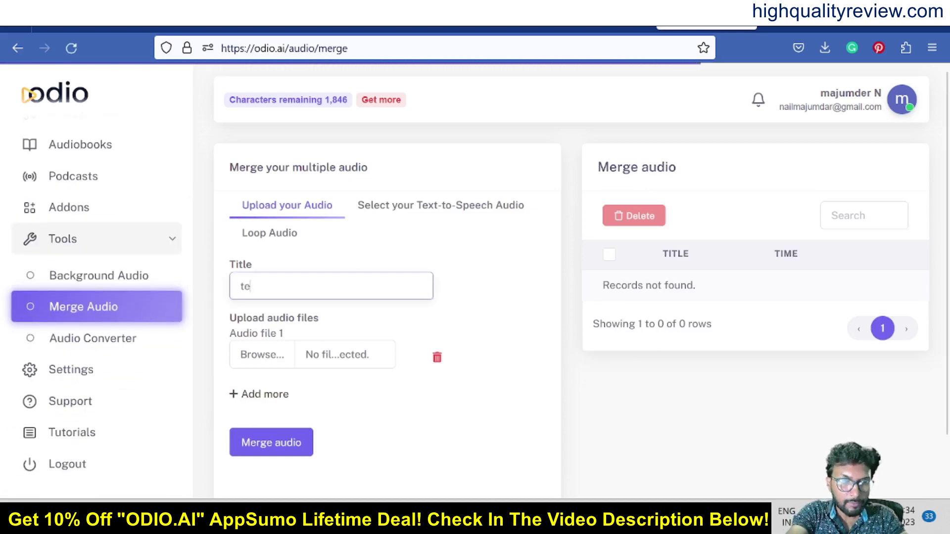
{"action": "type", "text": "st"}
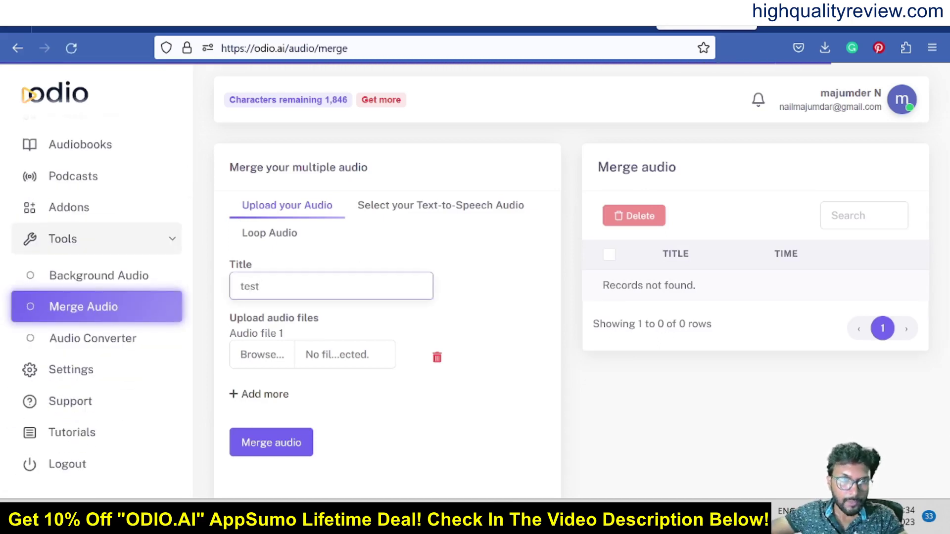
{"action": "left_click", "coordinate": [261, 354]}
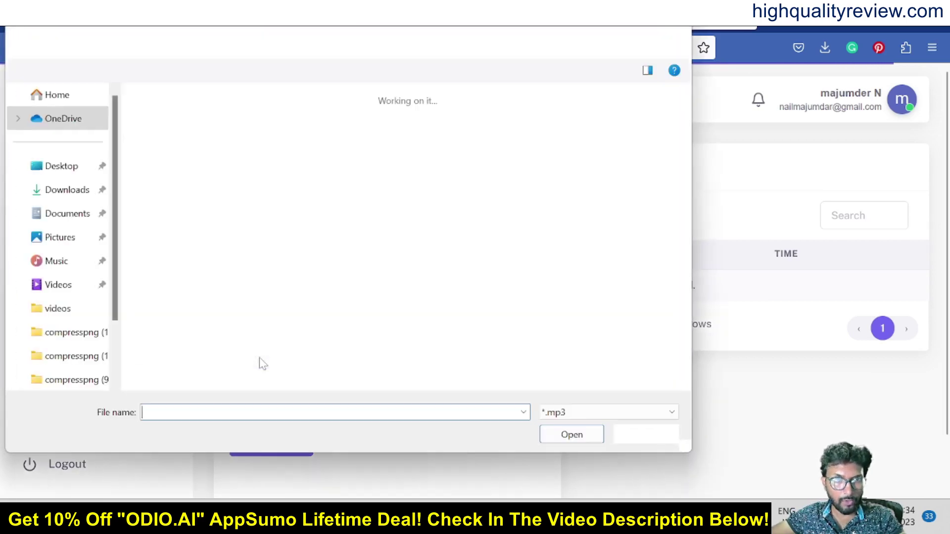
{"action": "left_click", "coordinate": [178, 163]}
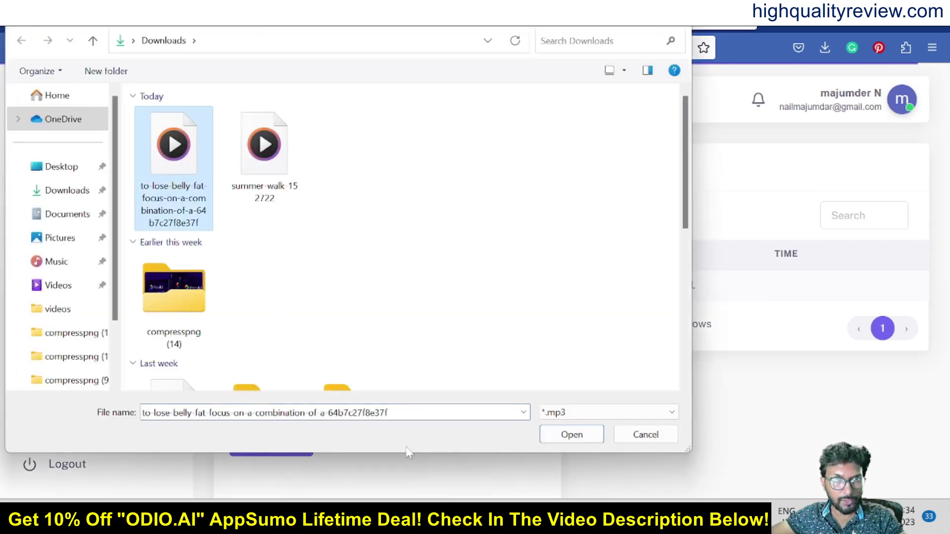
{"action": "left_click", "coordinate": [570, 437]}
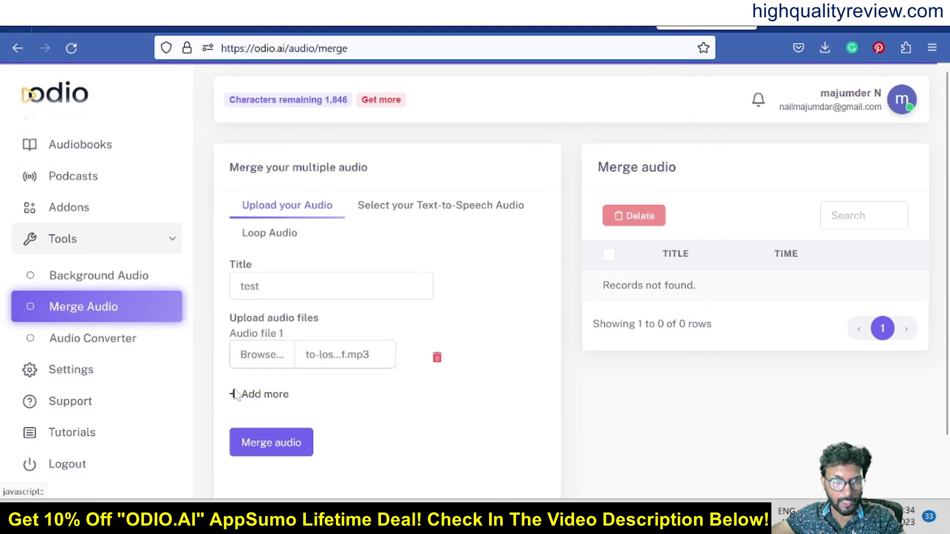
Add the summer-walk file as the second track, merge them, then play and pause the result.
{"action": "left_click", "coordinate": [236, 394]}
{"action": "left_click", "coordinate": [269, 420]}
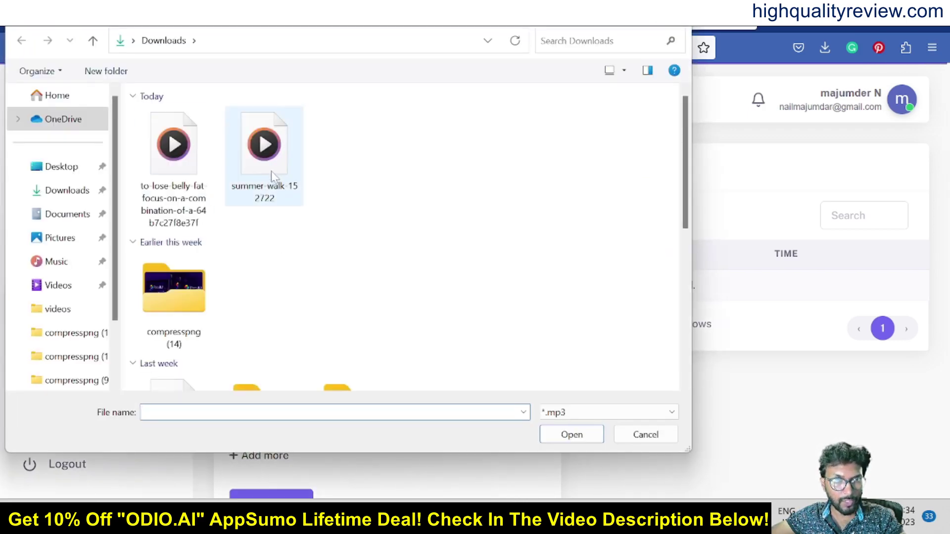
{"action": "left_click", "coordinate": [267, 163]}
{"action": "left_click", "coordinate": [573, 436]}
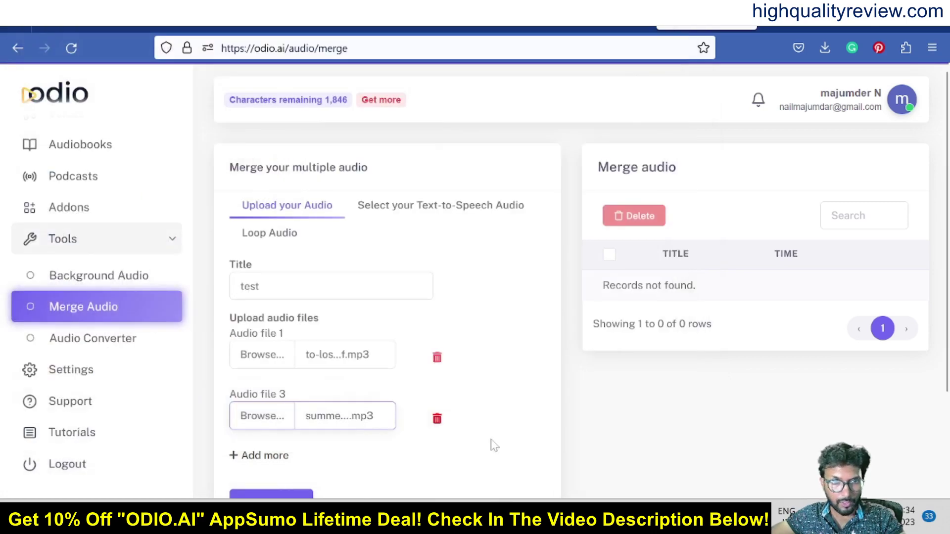
{"action": "scroll", "coordinate": [520, 413], "scroll_direction": "down", "scroll_amount": 3}
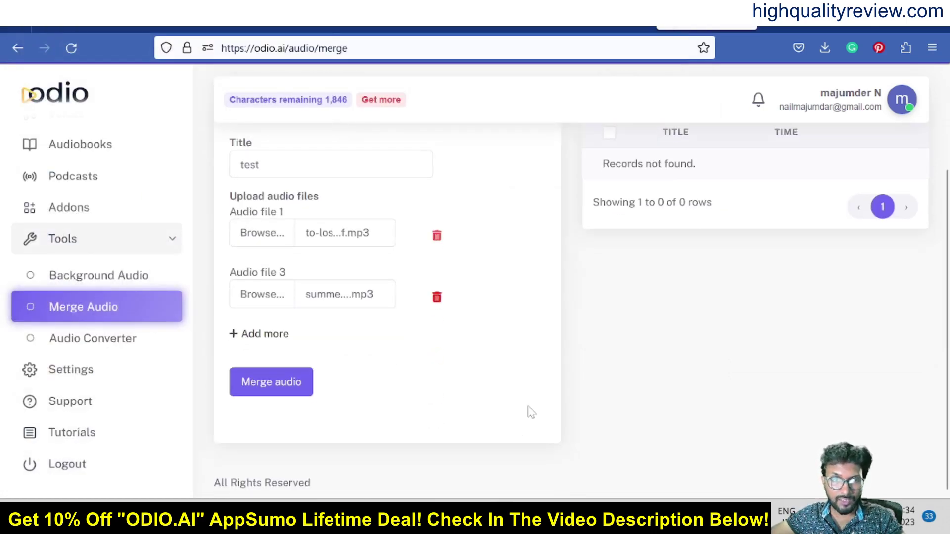
{"action": "left_click", "coordinate": [286, 388]}
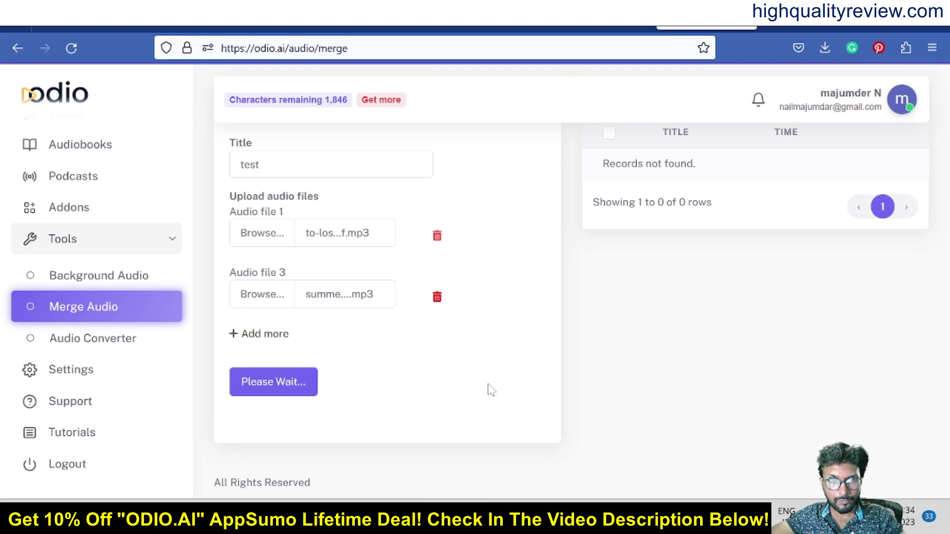
{"action": "left_click", "coordinate": [681, 270]}
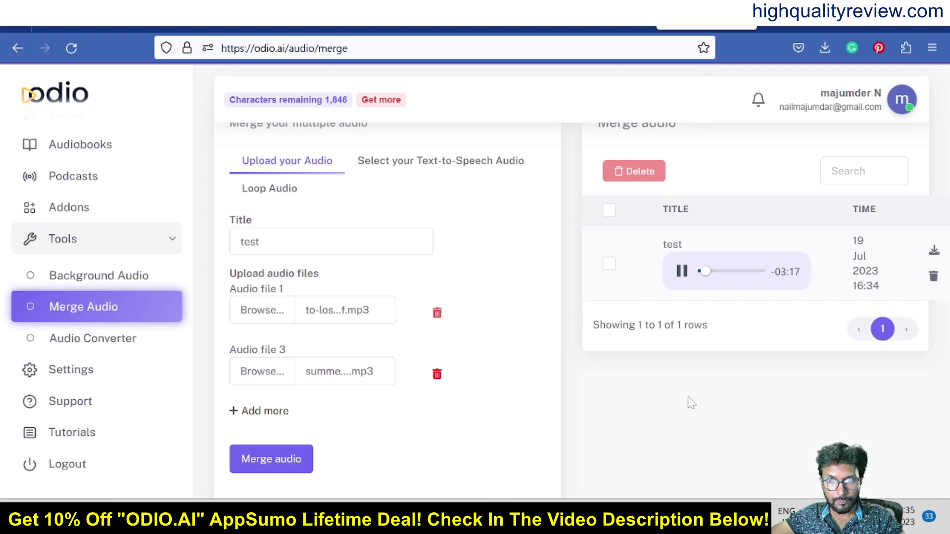
{"action": "left_click", "coordinate": [681, 271]}
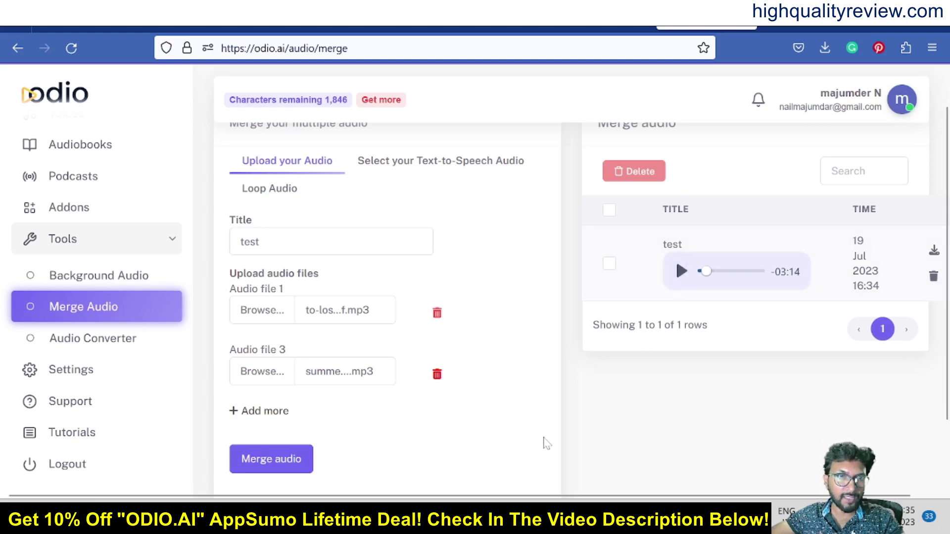
Open the Audio Converter and review the output format list, leaving MP3 selected.
{"action": "left_click", "coordinate": [74, 344]}
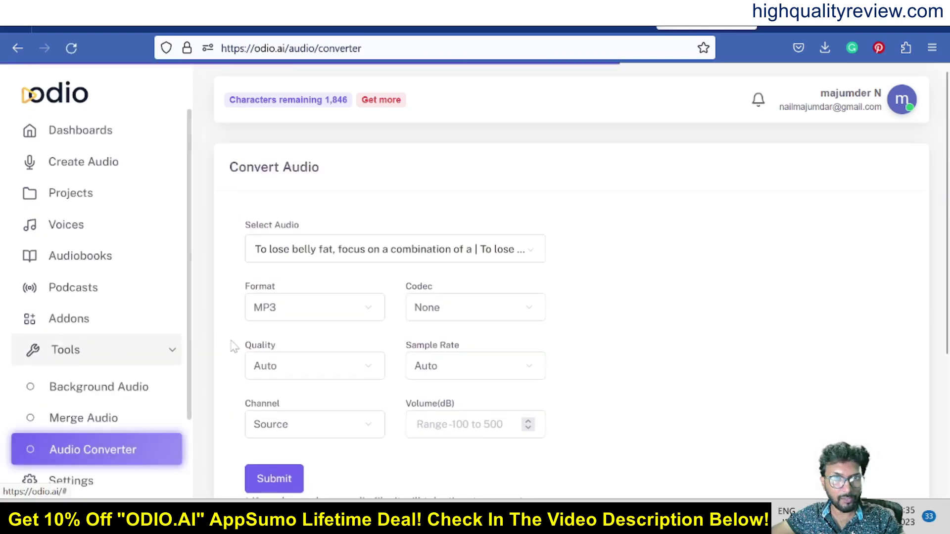
{"action": "left_click", "coordinate": [310, 309]}
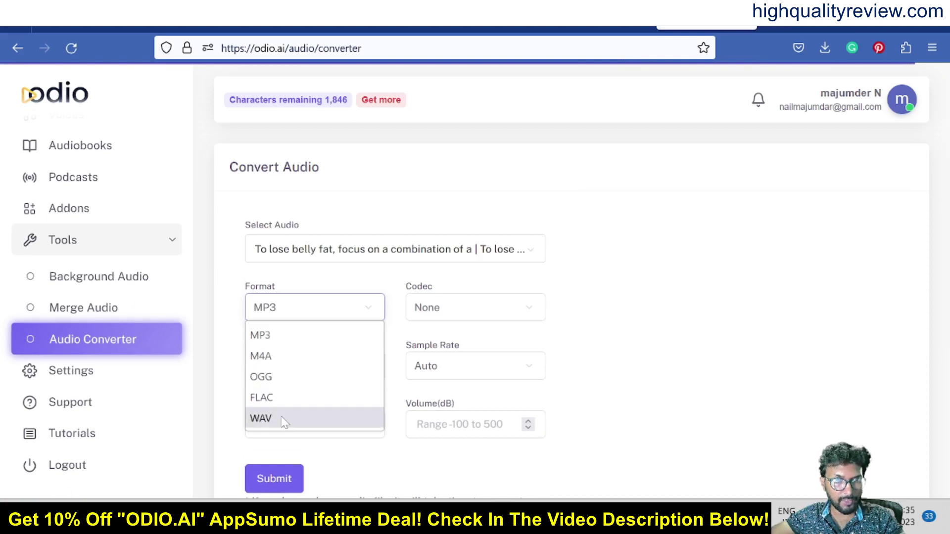
{"action": "left_click", "coordinate": [678, 354]}
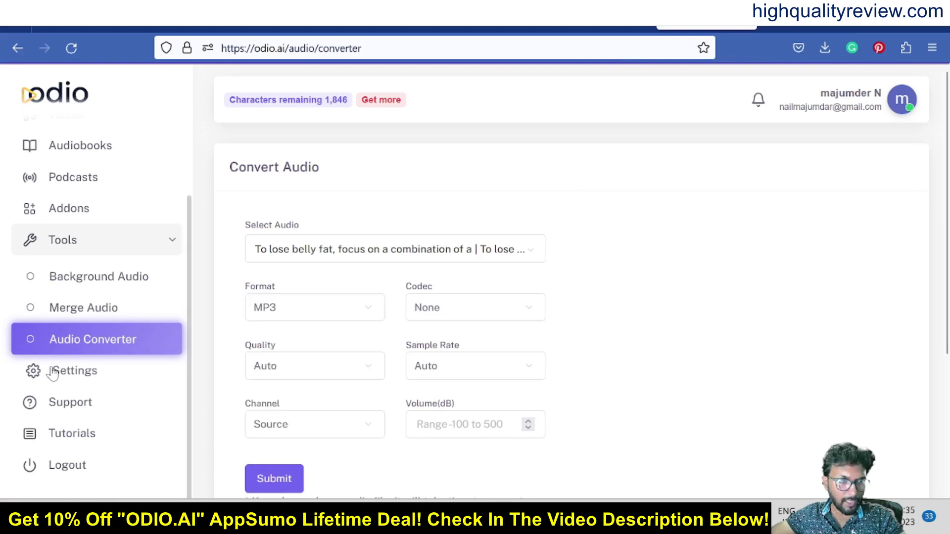
Open Settings to view the .mp3 default format and 24 KHz sample rate.
{"action": "left_click", "coordinate": [70, 374]}
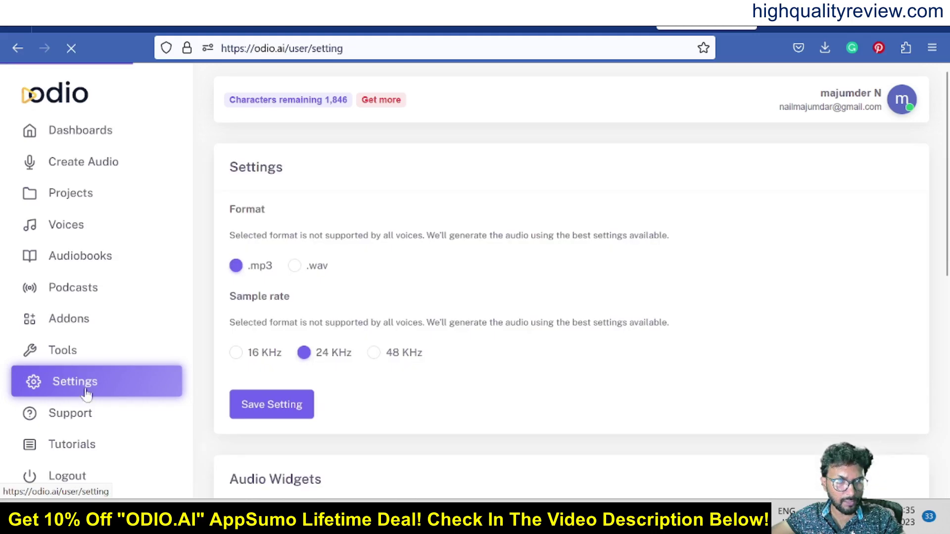